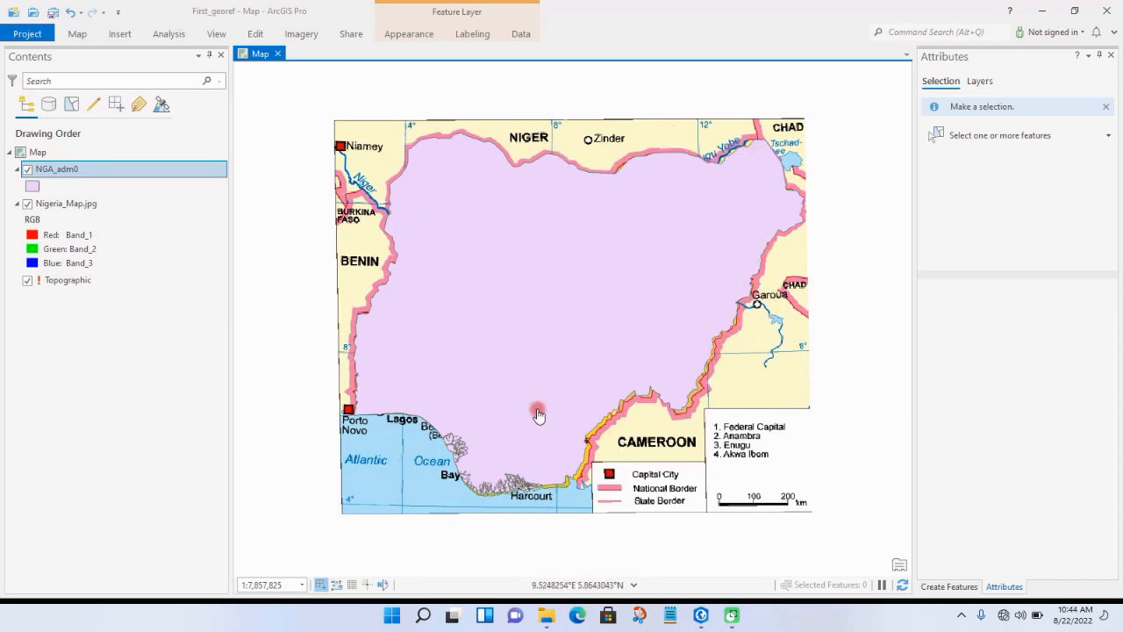
# Step: Remove the NGA_adm0 layer from the map
pyautogui.rightClick(96, 169)
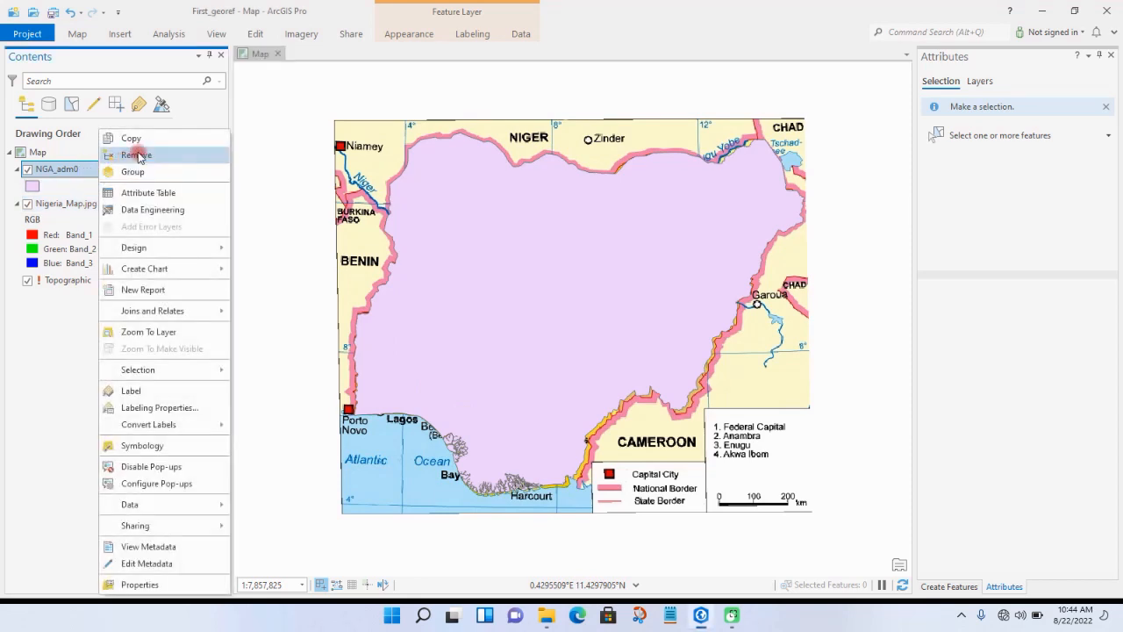
pyautogui.click(138, 155)
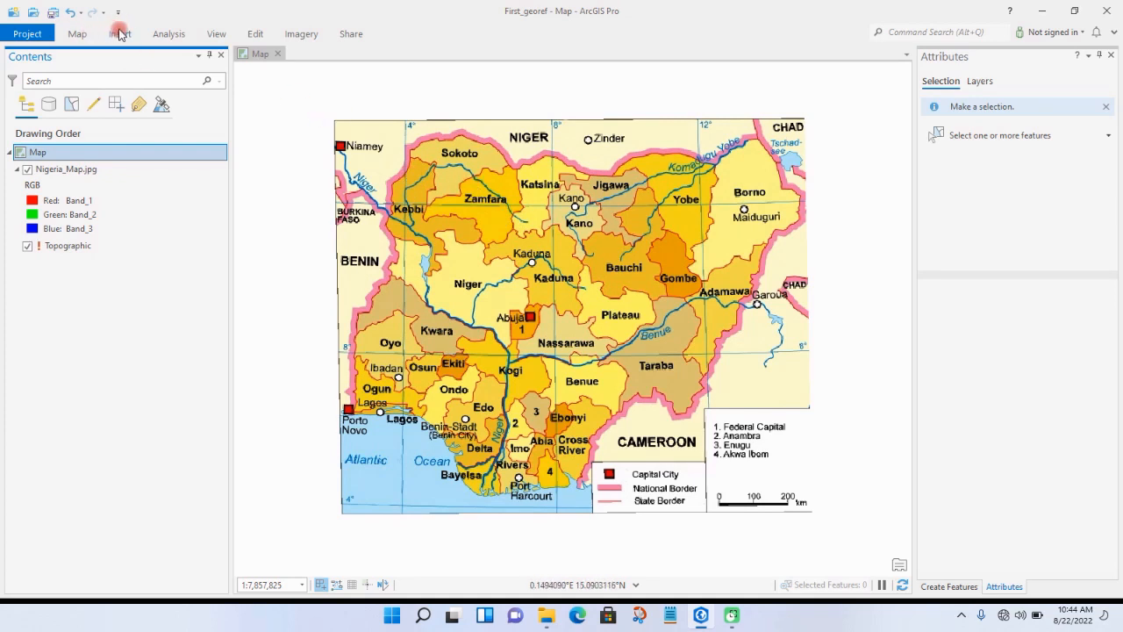
# Step: Search the geoprocessing tools for "create feature" and open the Create Feature Class tool
pyautogui.click(169, 34)
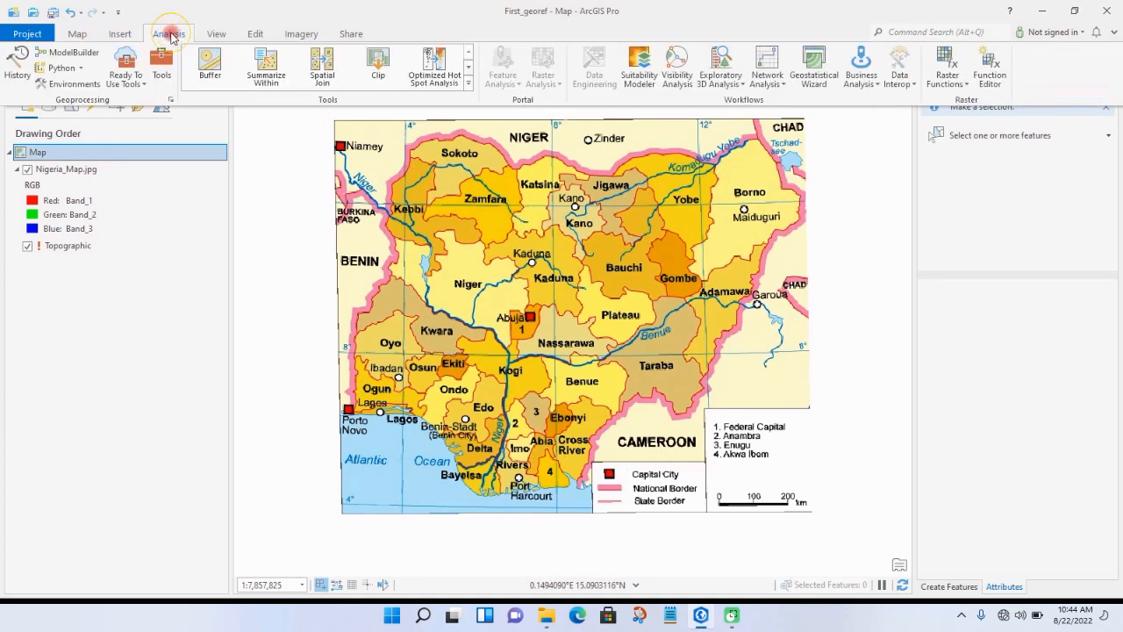
pyautogui.click(159, 66)
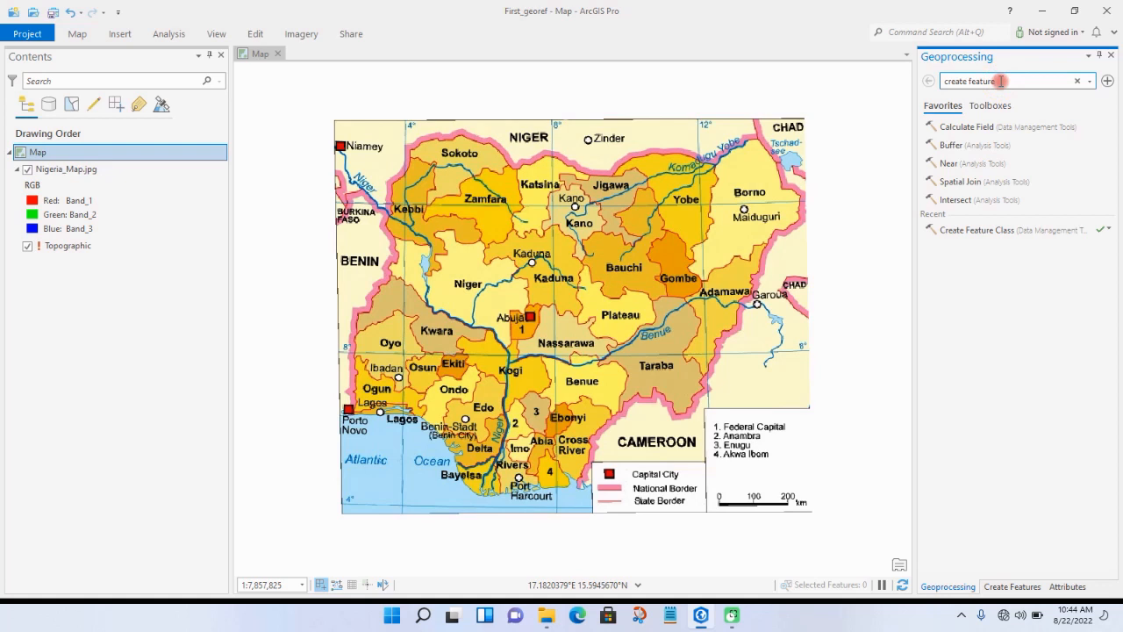
pyautogui.press('Return')
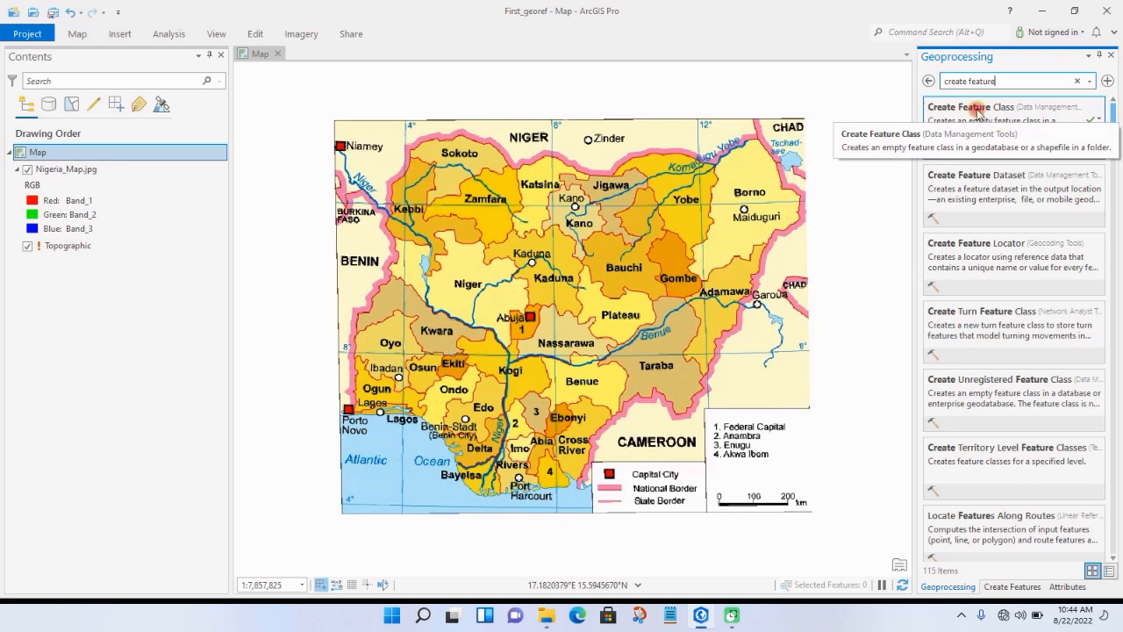
pyautogui.click(978, 109)
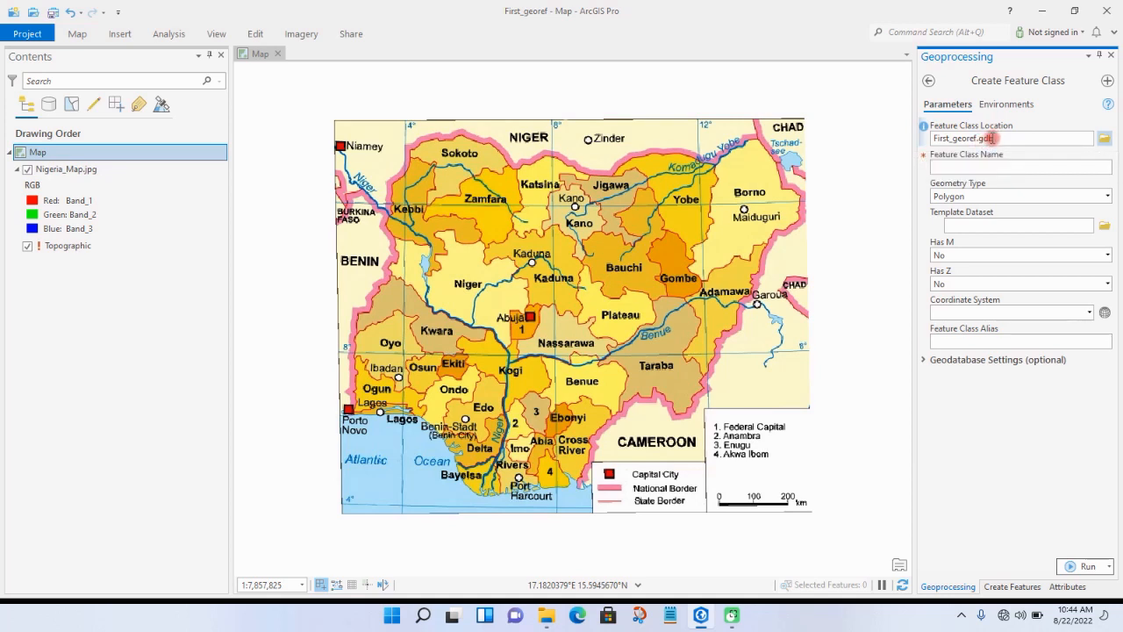
# Step: Set the feature class location to the shapefile folder inside the ArcGIS Pro working folder
pyautogui.click(1104, 142)
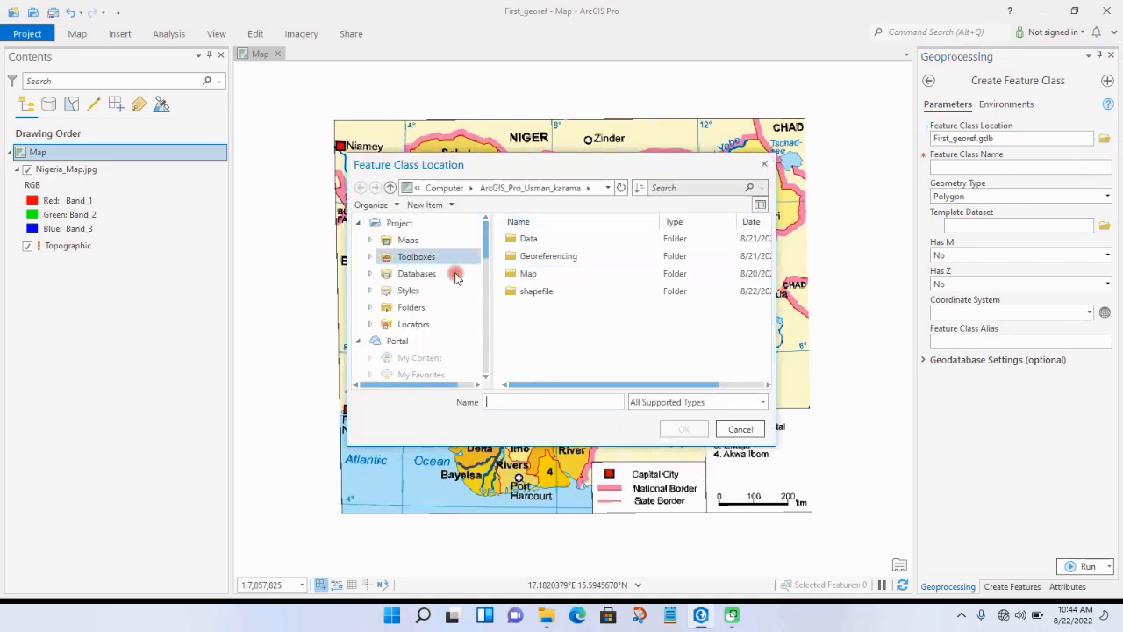
pyautogui.moveTo(486, 239); pyautogui.dragTo(484, 283)
pyautogui.scroll(-2, 456, 333)
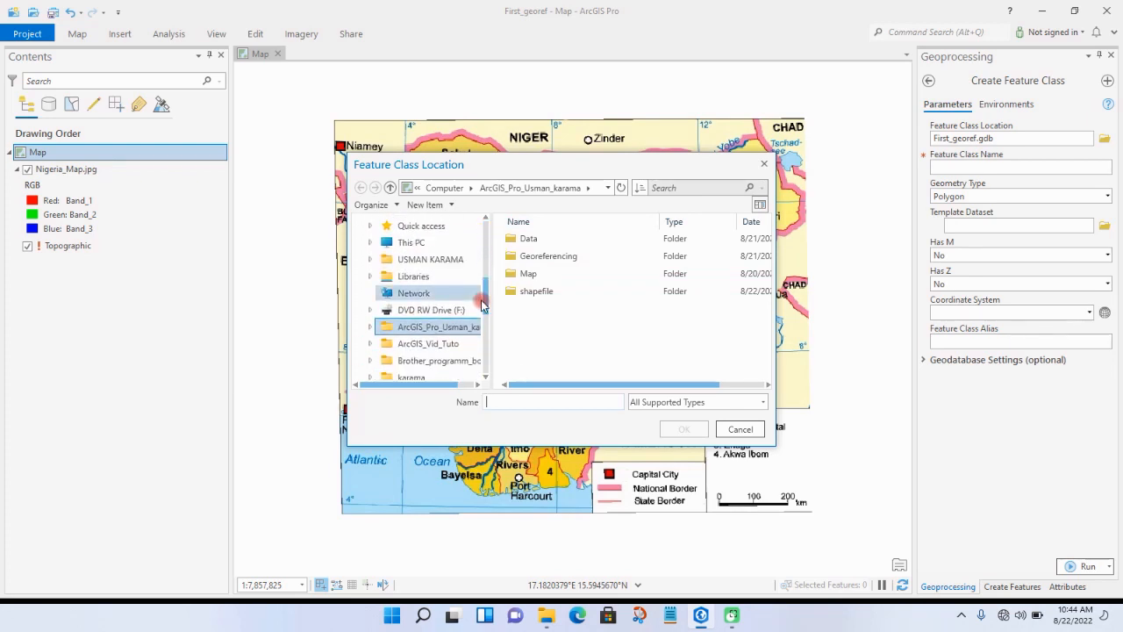
pyautogui.click(453, 330)
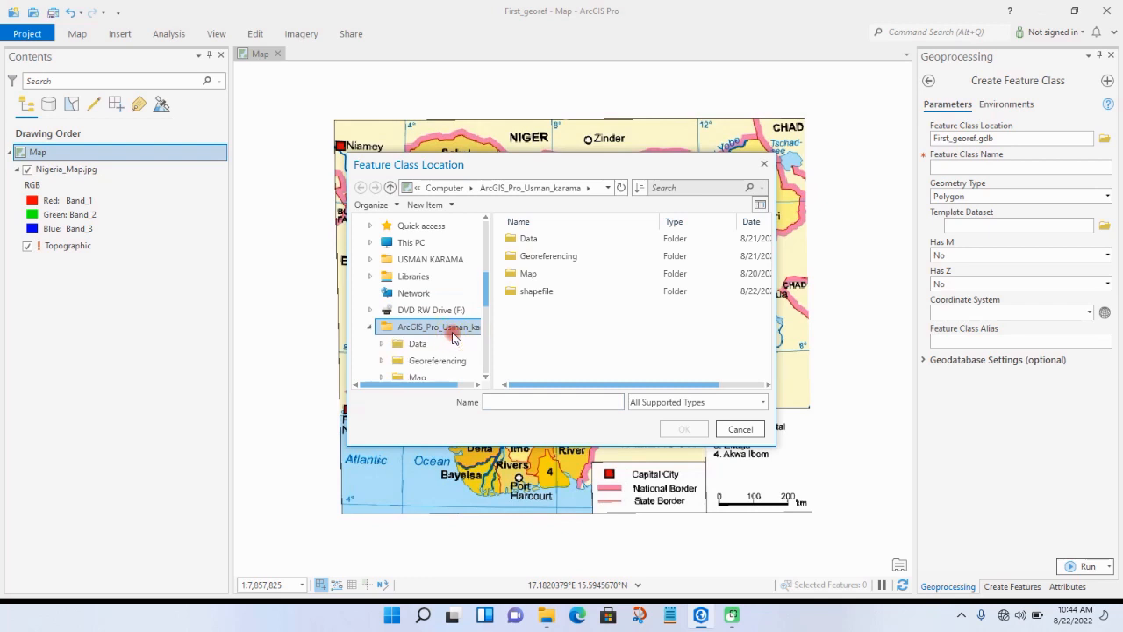
pyautogui.click(549, 291)
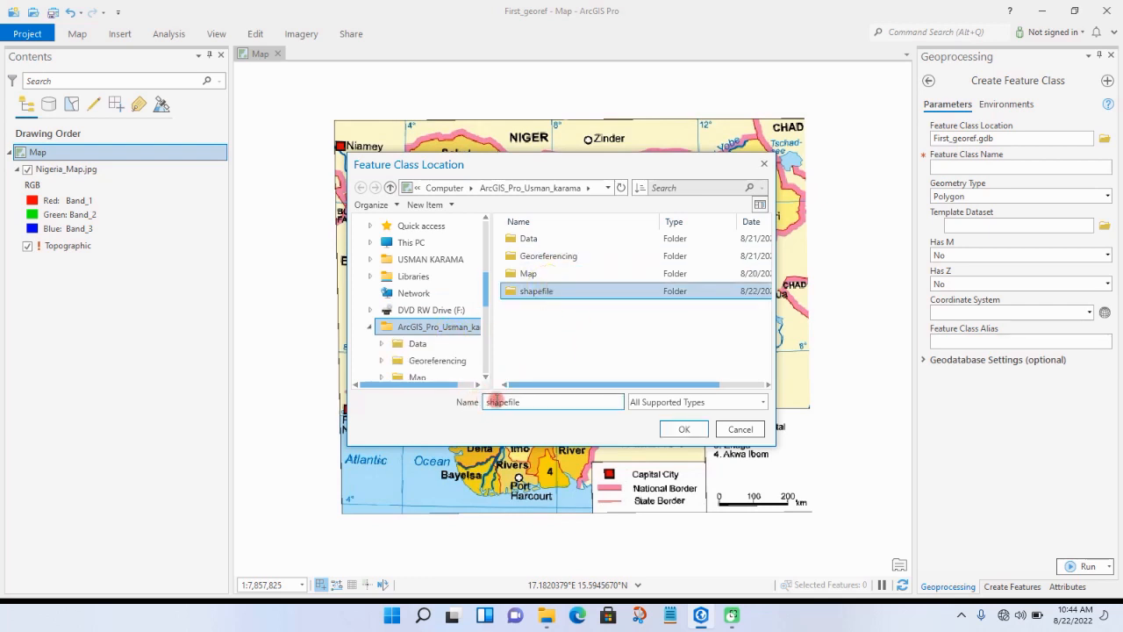
pyautogui.click(693, 429)
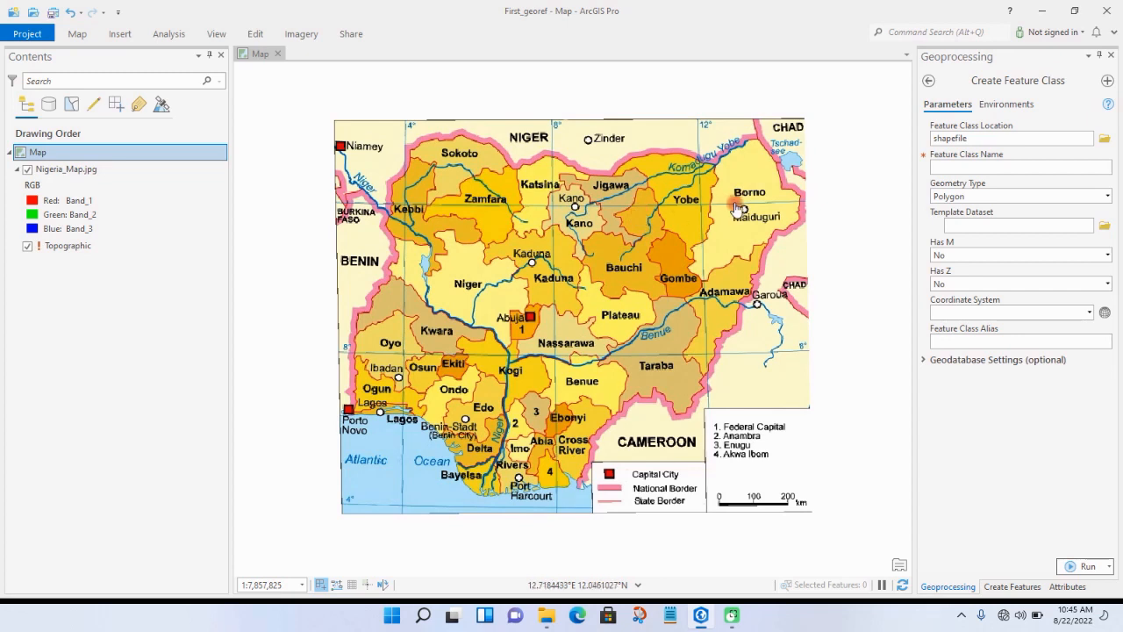
# Step: Name the new feature class state_cities and set its geometry type to Point
pyautogui.click(965, 166)
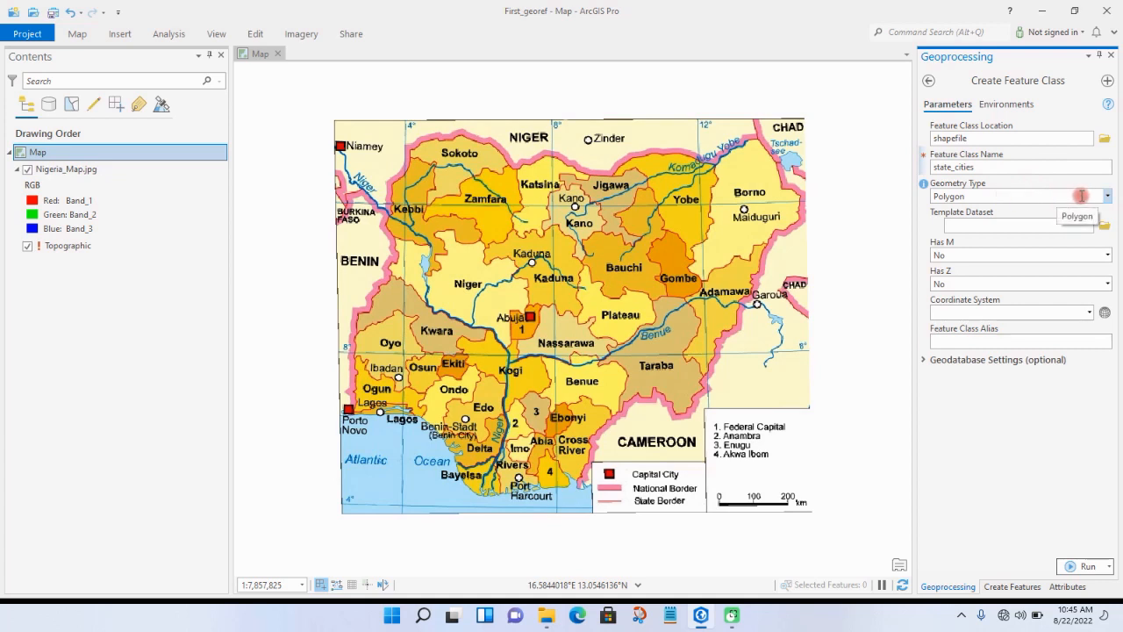
pyautogui.click(1108, 199)
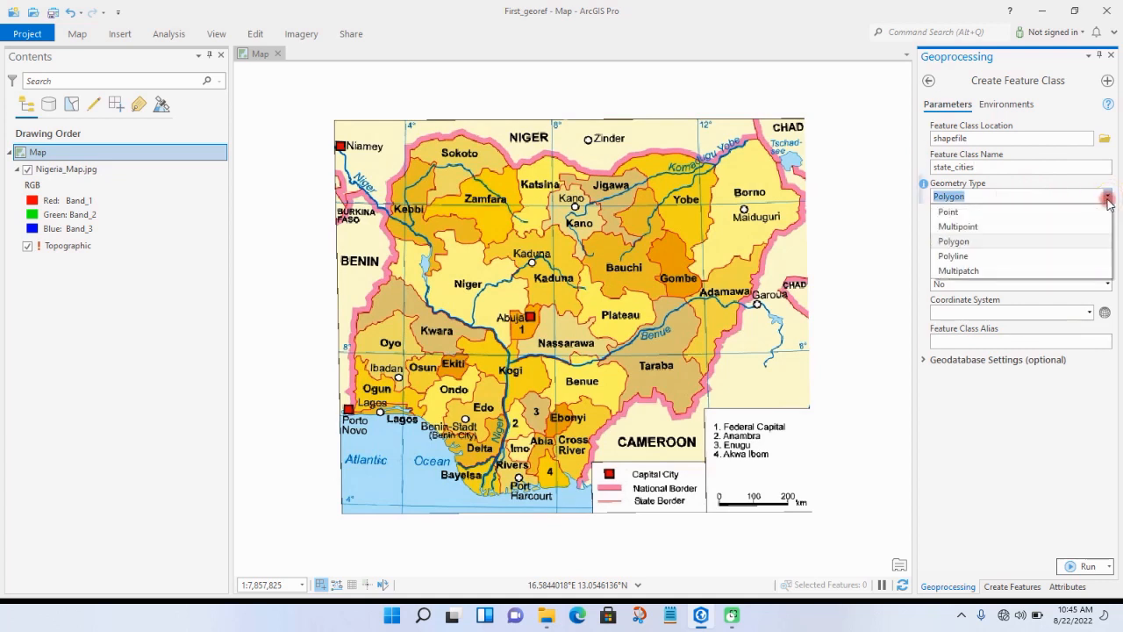
pyautogui.click(1059, 219)
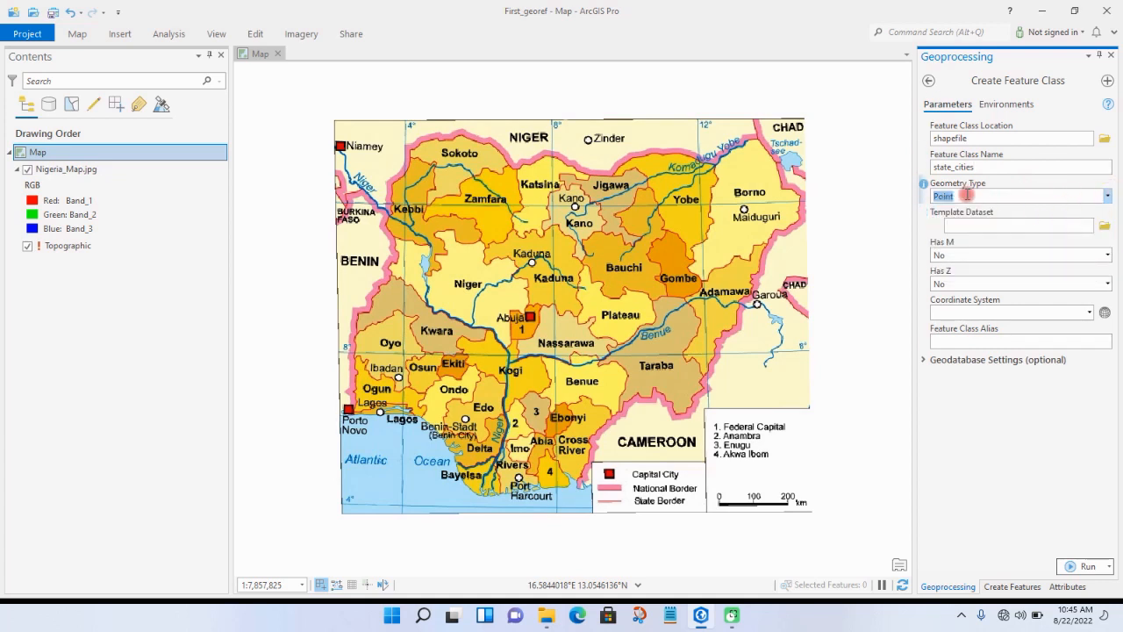
# Step: Search the coordinate systems for minna and assign the African geographic coordinate system Minna to the feature class
pyautogui.click(1104, 313)
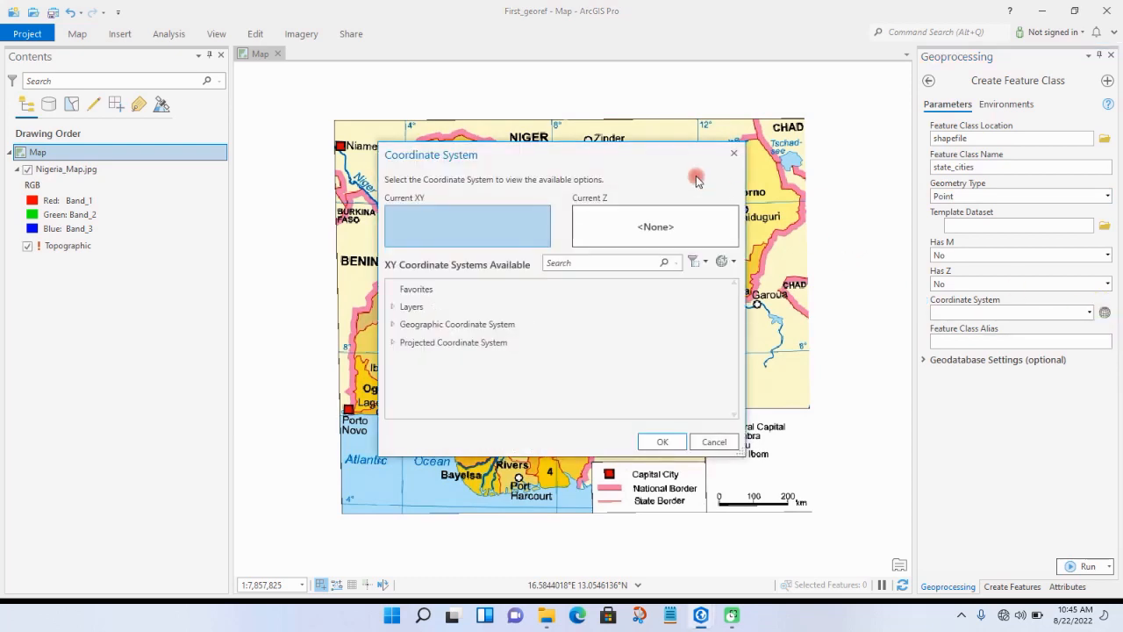
pyautogui.moveTo(685, 155); pyautogui.dragTo(857, 148)
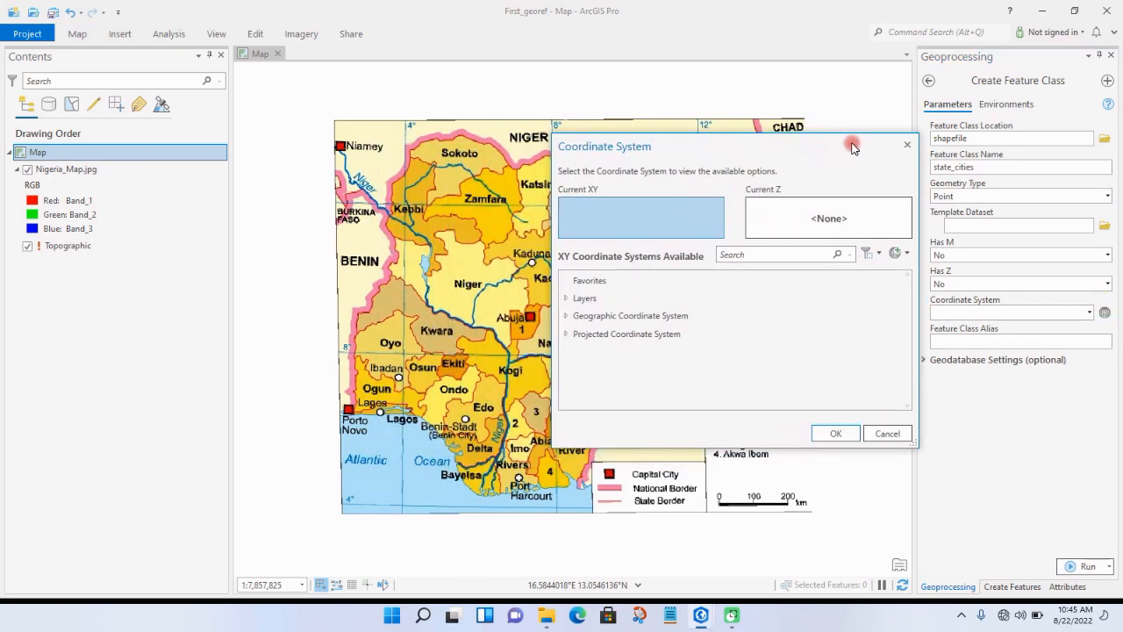
pyautogui.click(782, 253)
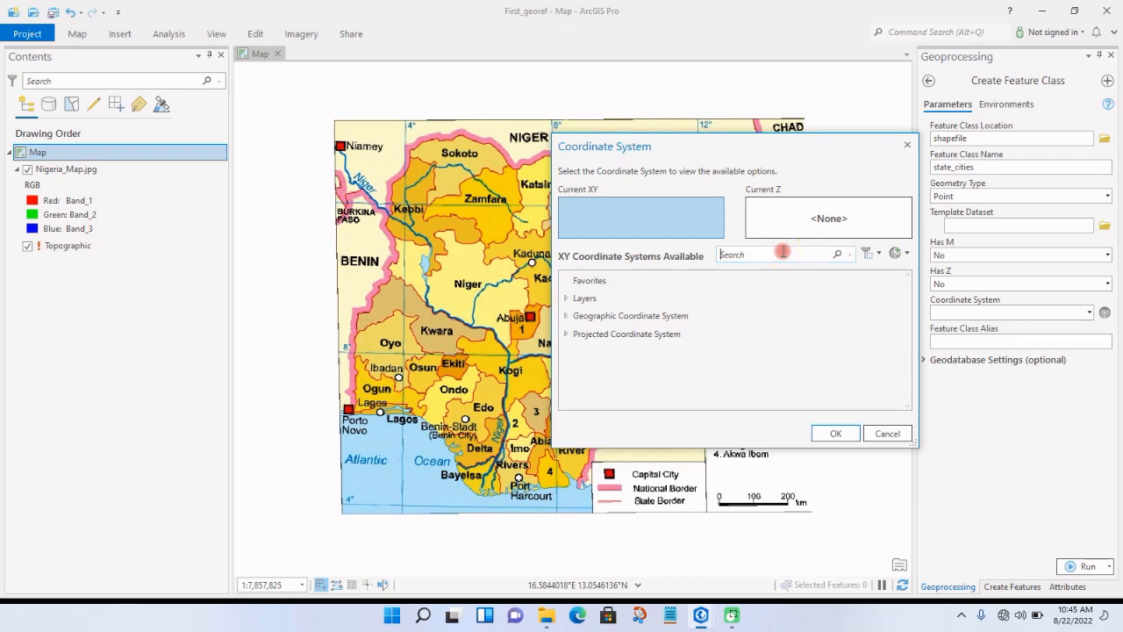
pyautogui.write('minna')
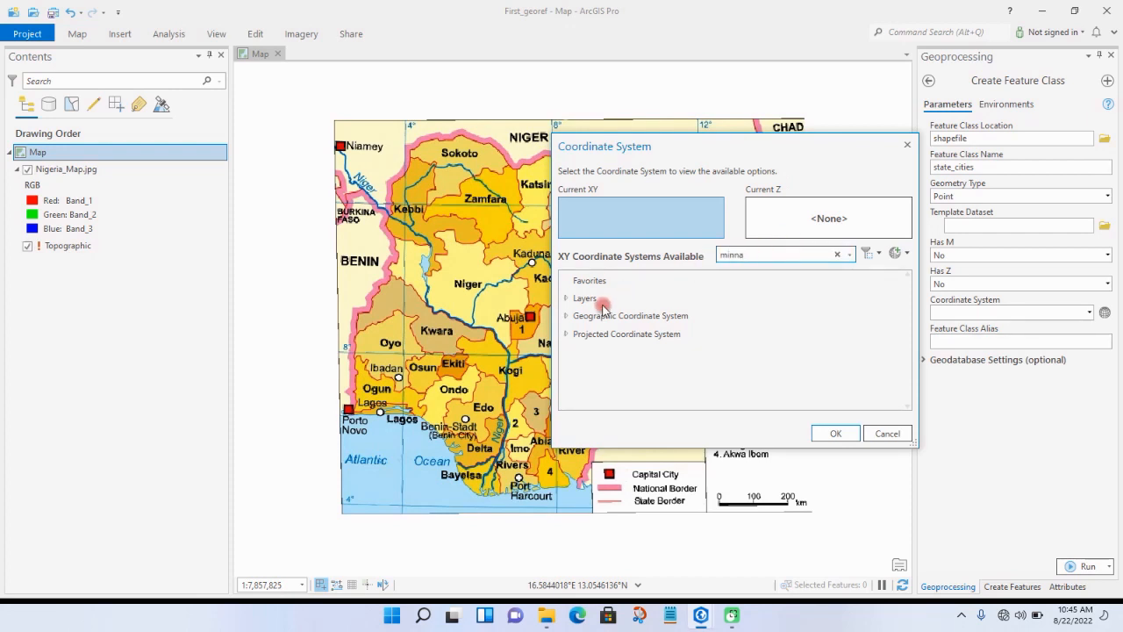
pyautogui.click(568, 318)
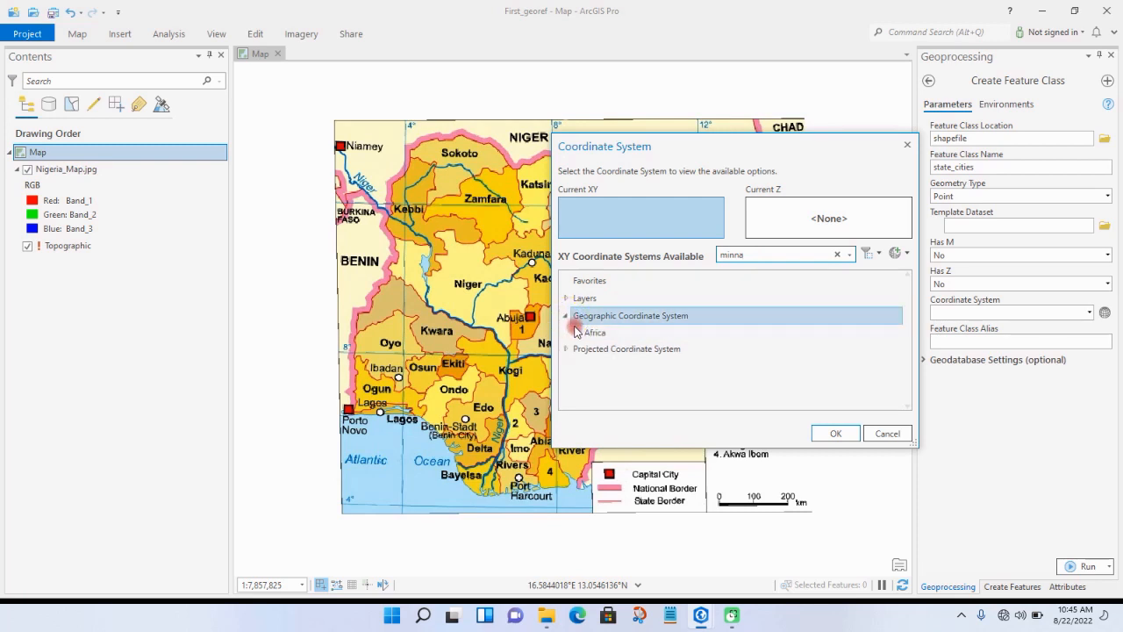
pyautogui.click(578, 332)
pyautogui.click(614, 348)
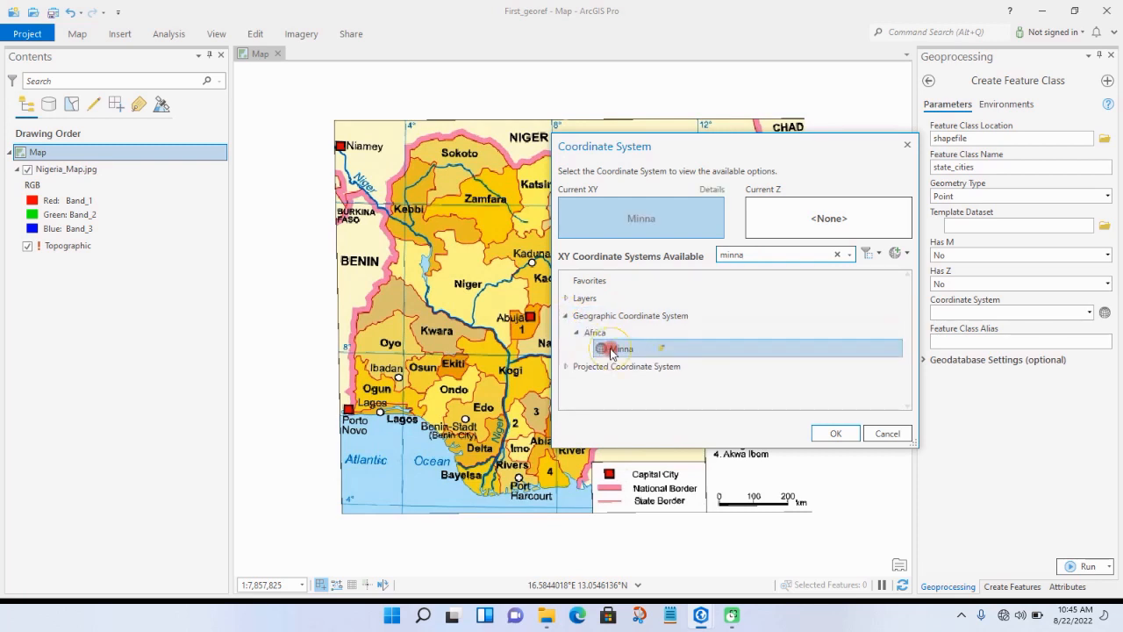
pyautogui.click(836, 434)
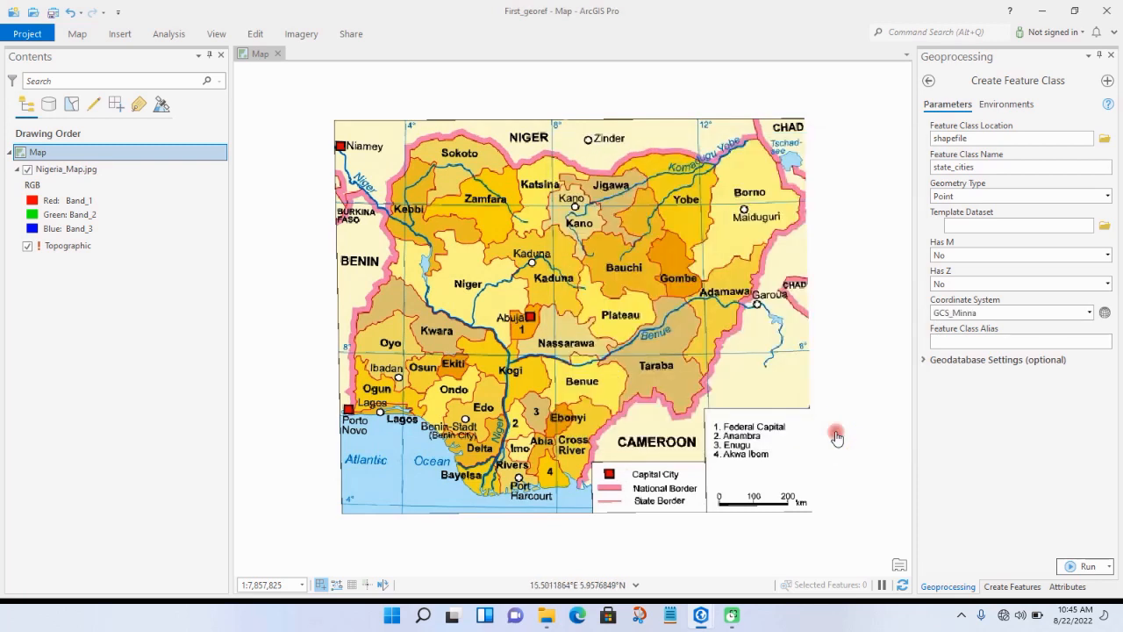
# Step: Run the tool to create the state_cities point feature class and select its layer
pyautogui.click(188, 170)
pyautogui.click(124, 154)
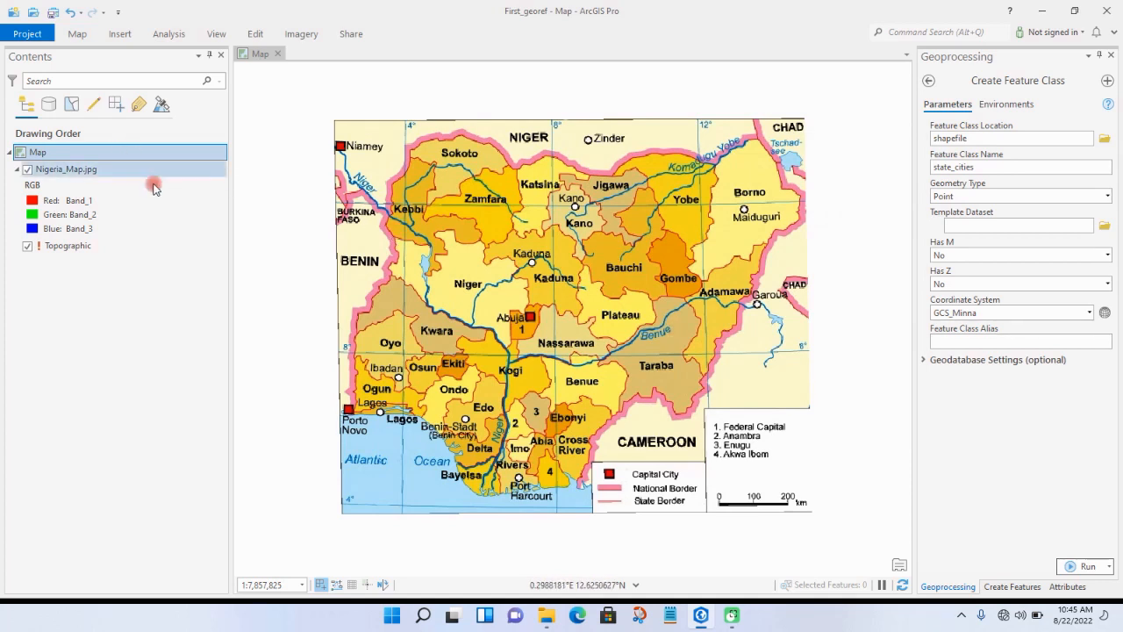
pyautogui.click(1081, 561)
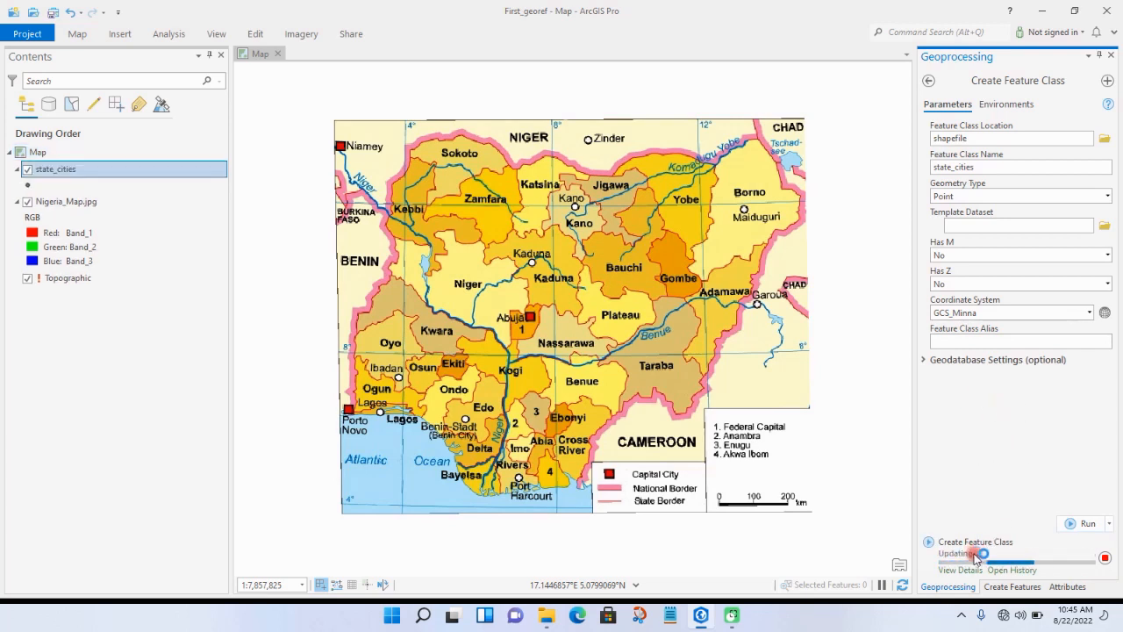
pyautogui.click(70, 172)
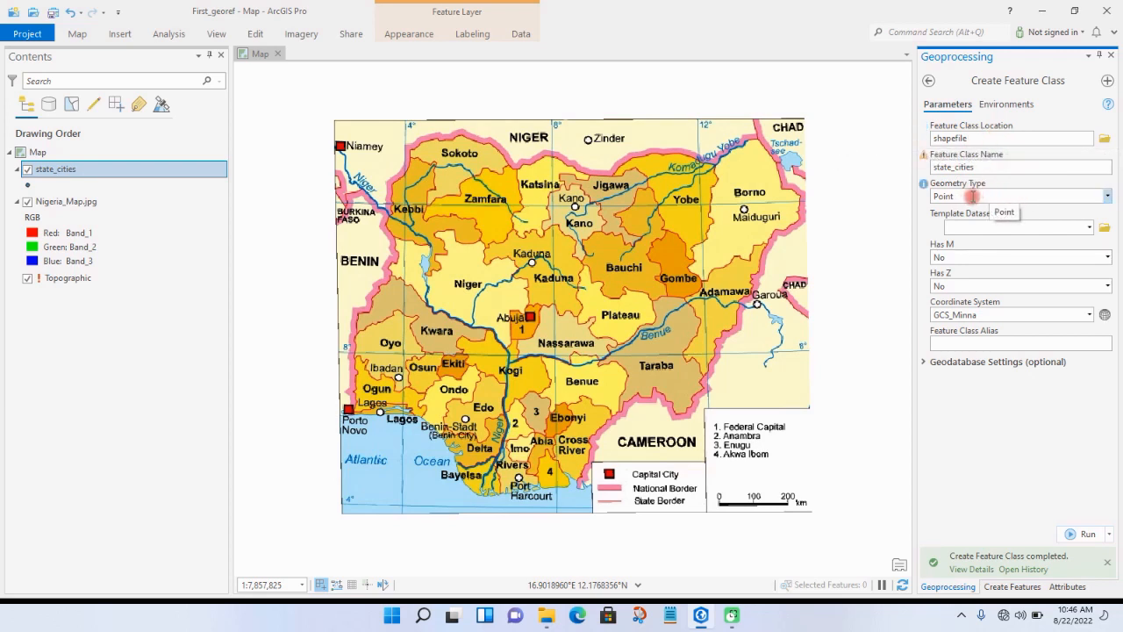
# Step: Create a second feature class named nig_rivers with Polyline geometry in the same location and coordinate system
pyautogui.click(1108, 196)
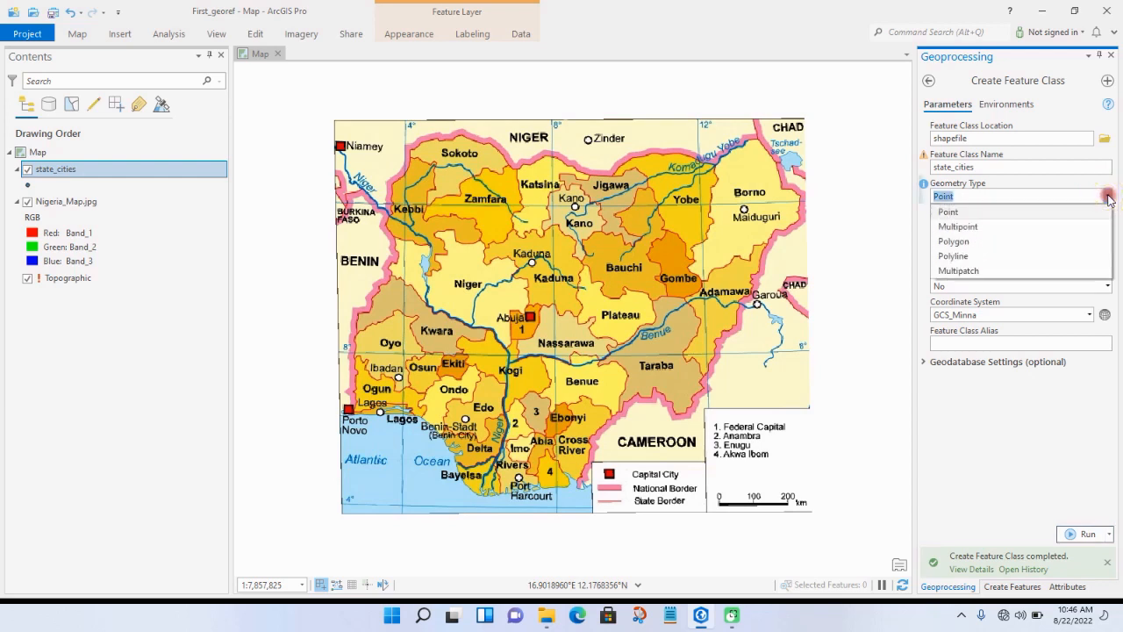
pyautogui.click(1067, 255)
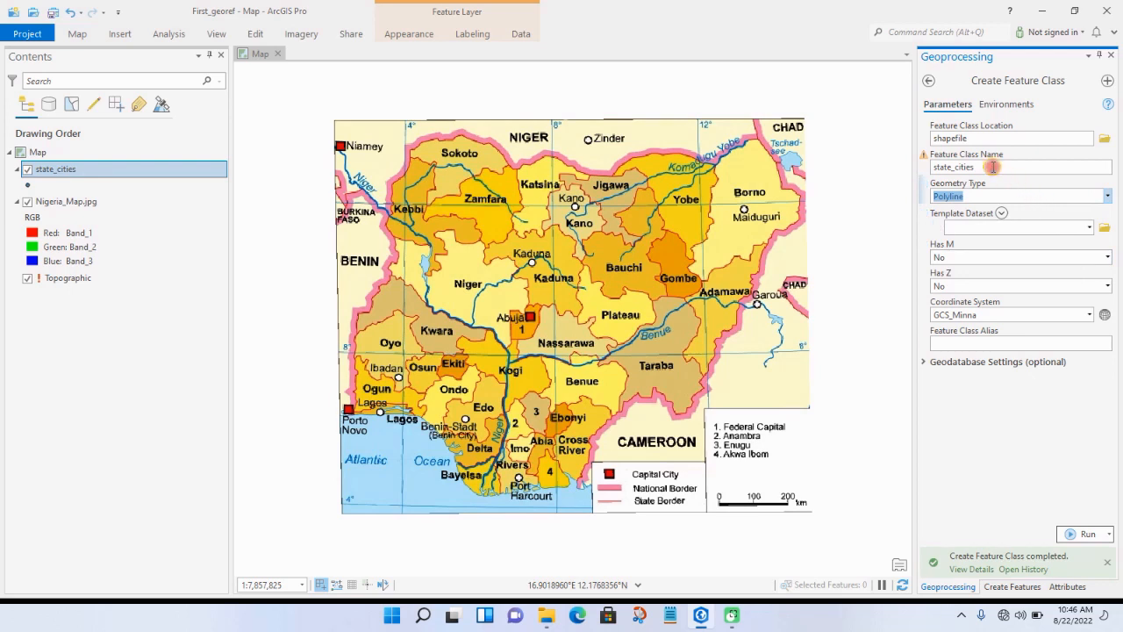
pyautogui.moveTo(1000, 167); pyautogui.dragTo(923, 168)
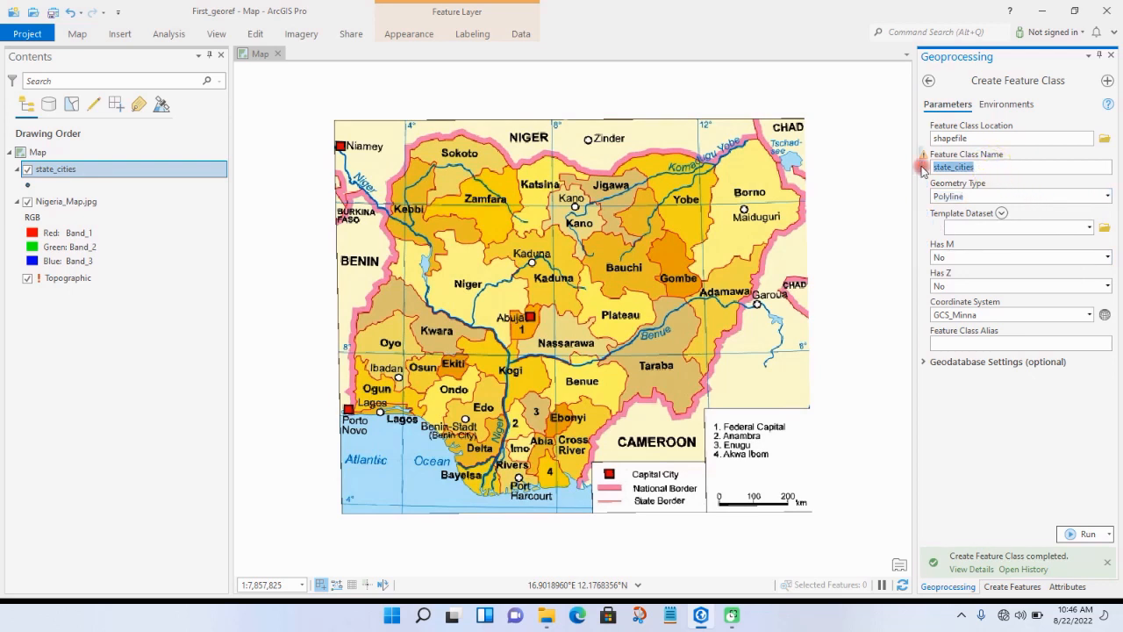
pyautogui.write('nig_rivers')
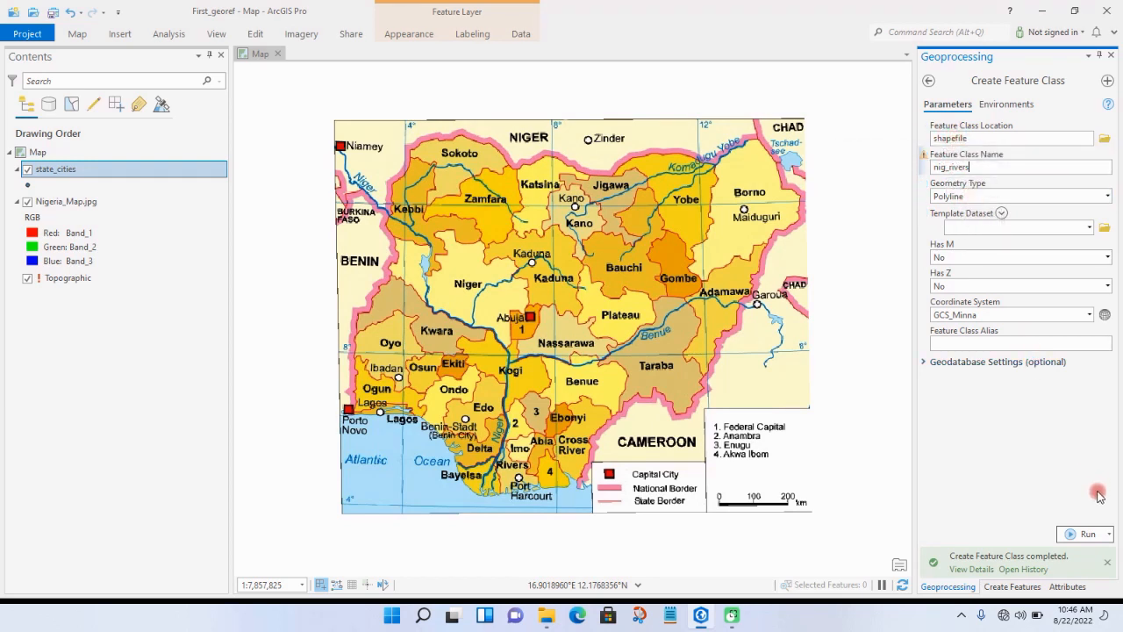
pyautogui.click(1088, 535)
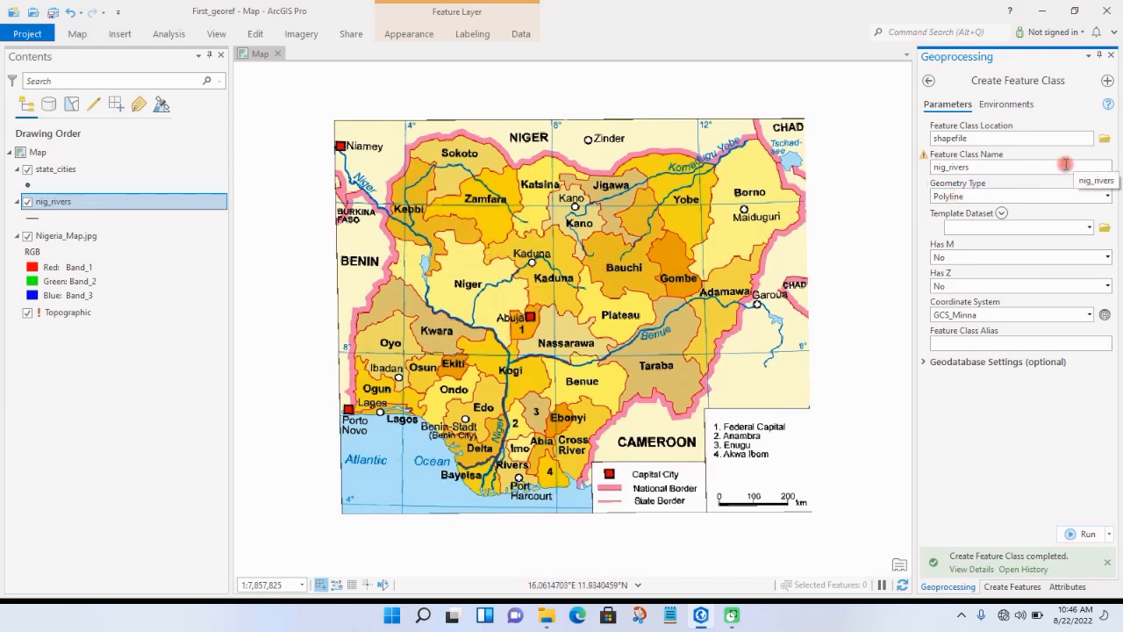
# Step: Create another feature class named Nig_State_Adm_boundry with Polyline geometry
pyautogui.click(981, 169)
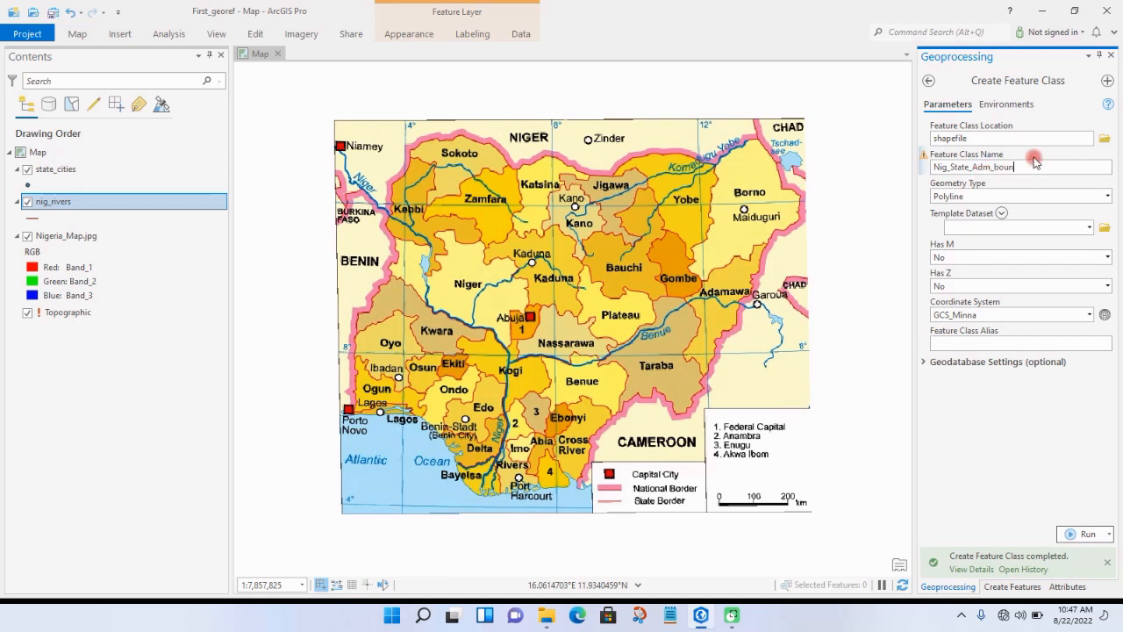
pyautogui.write('dry')
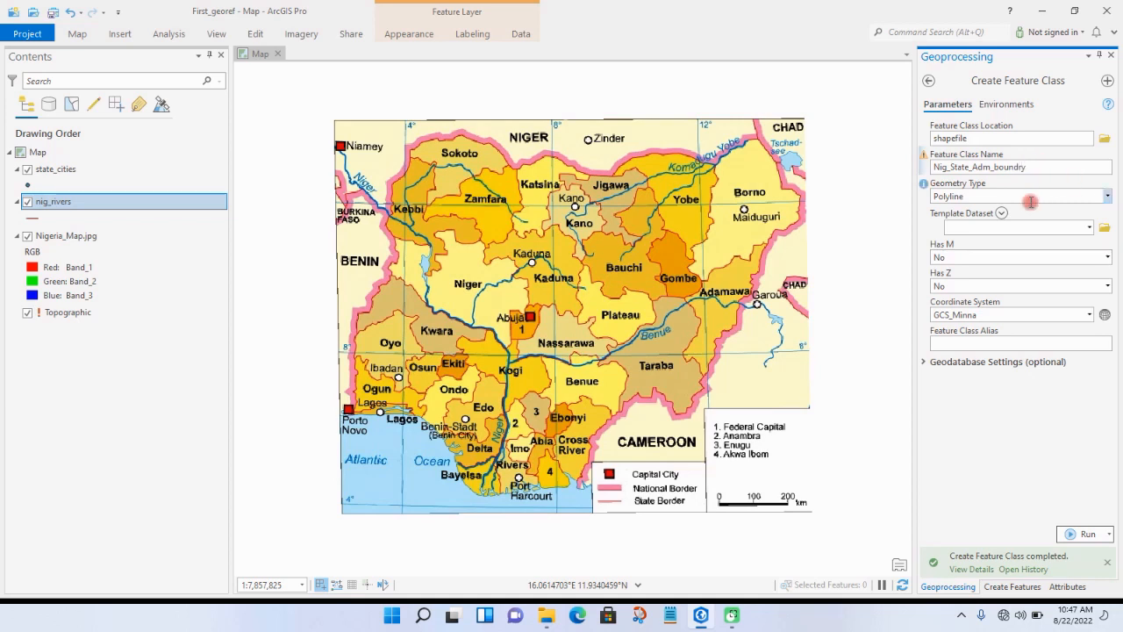
pyautogui.click(1108, 198)
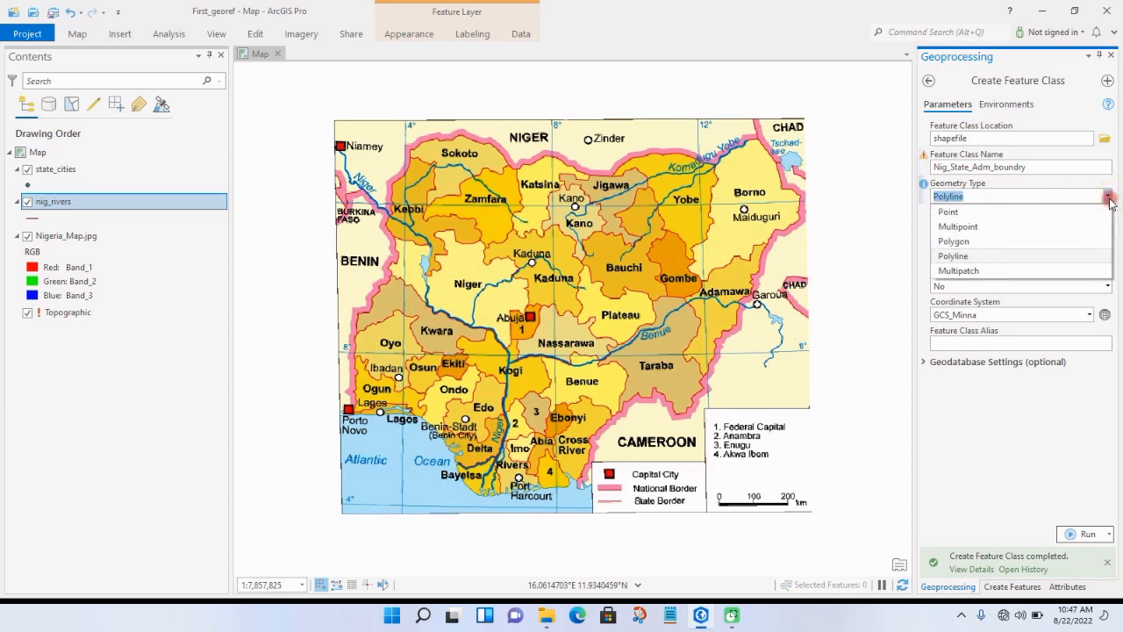
pyautogui.click(1067, 255)
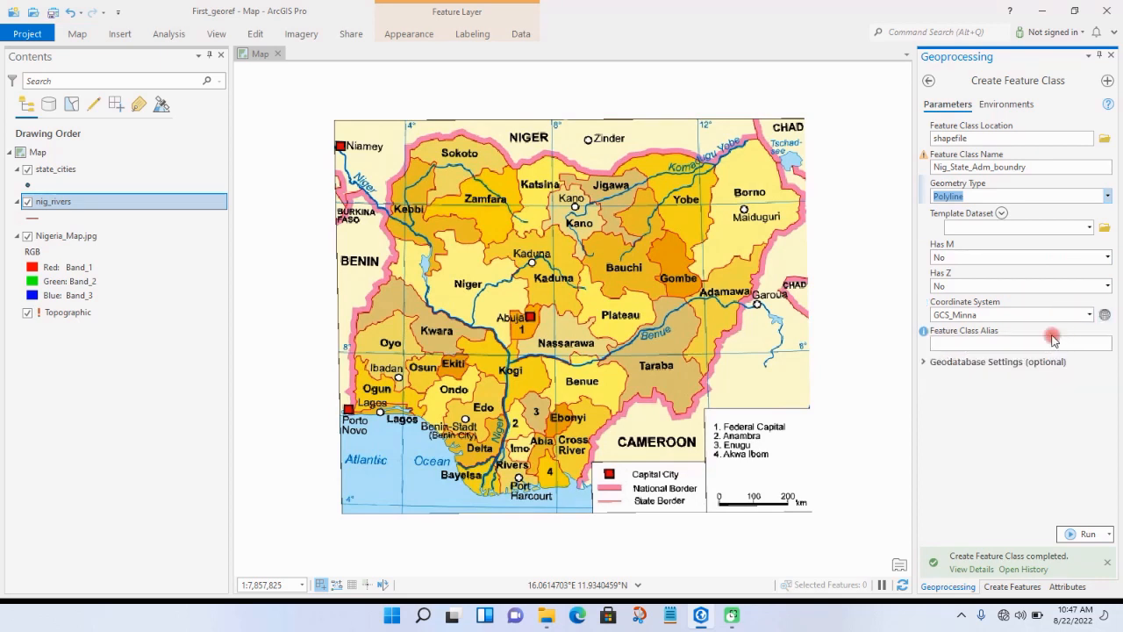
pyautogui.click(1086, 533)
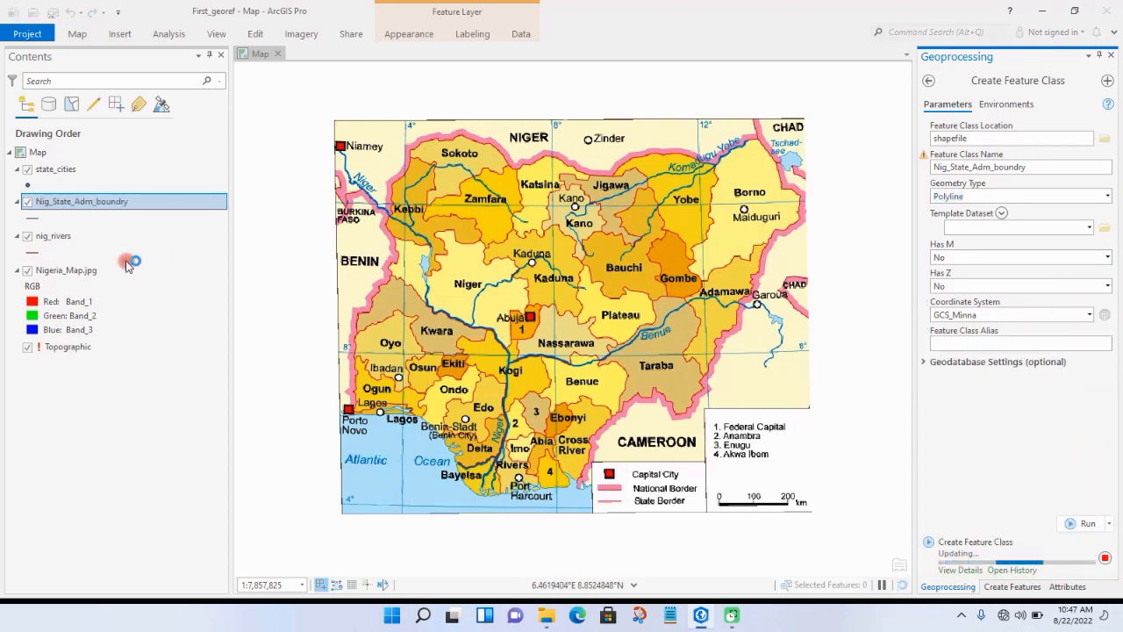
# Step: Remove the polyline Nig_State_Adm_boundry layer from the map
pyautogui.moveTo(93, 235); pyautogui.dragTo(96, 206)
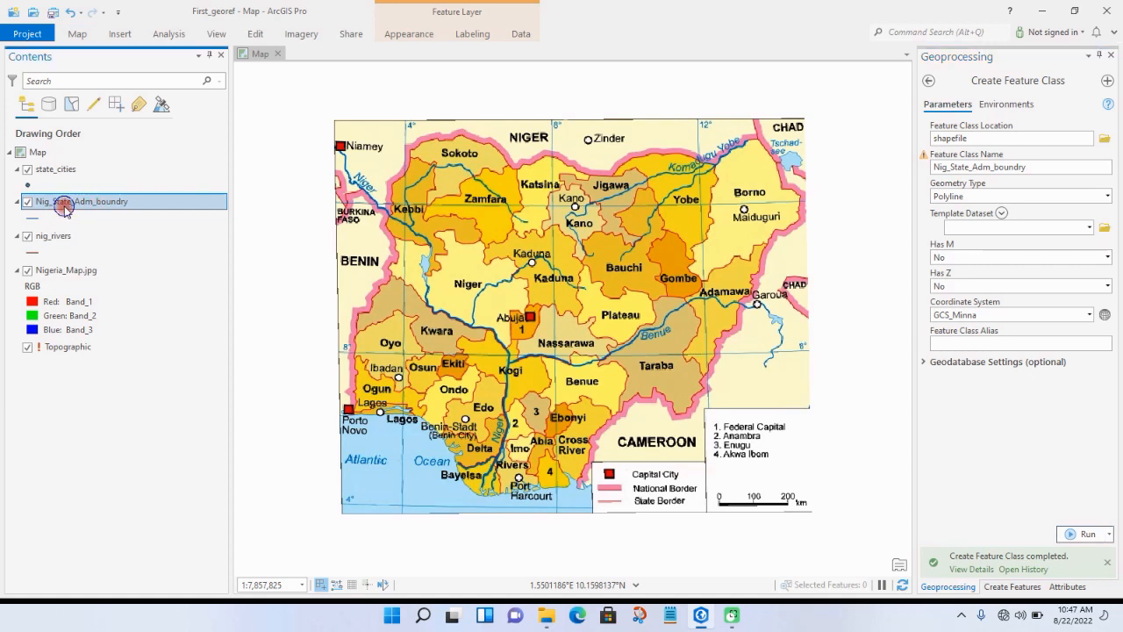
pyautogui.rightClick(65, 209)
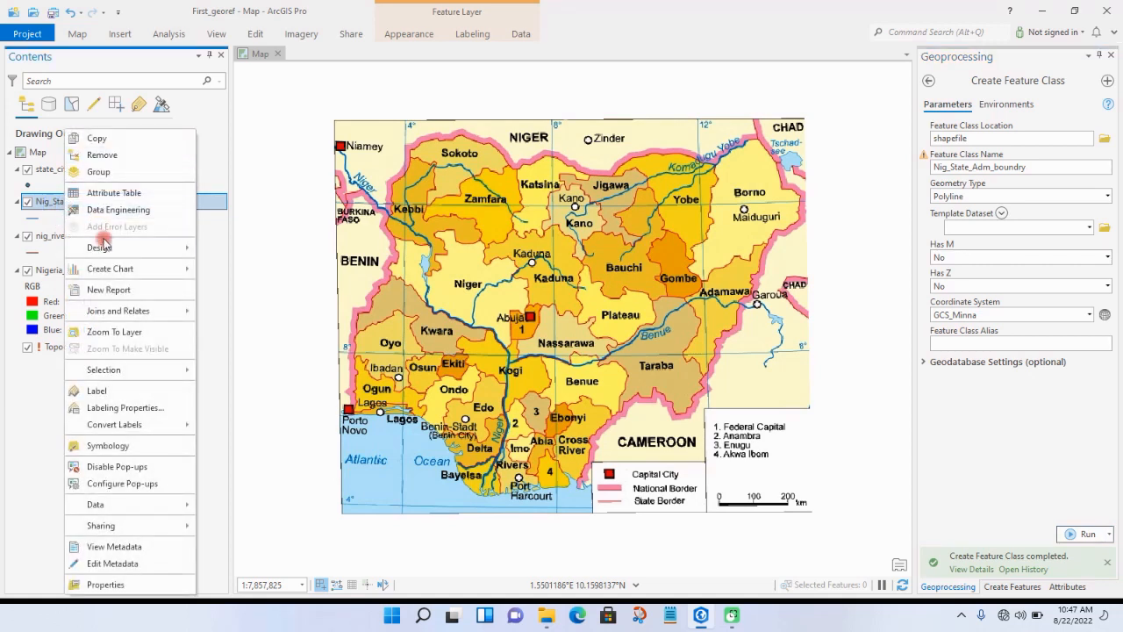
pyautogui.click(110, 158)
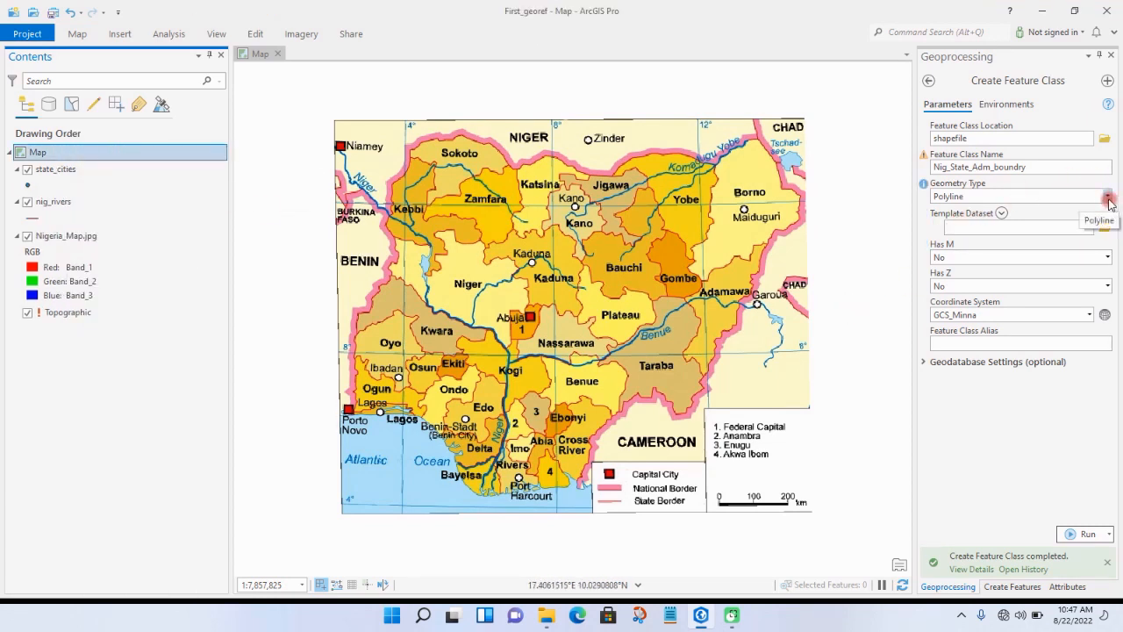
# Step: Create the Nig_State_Adm_boundry feature class again with Polygon geometry and select its layer
pyautogui.click(1108, 202)
pyautogui.click(1088, 243)
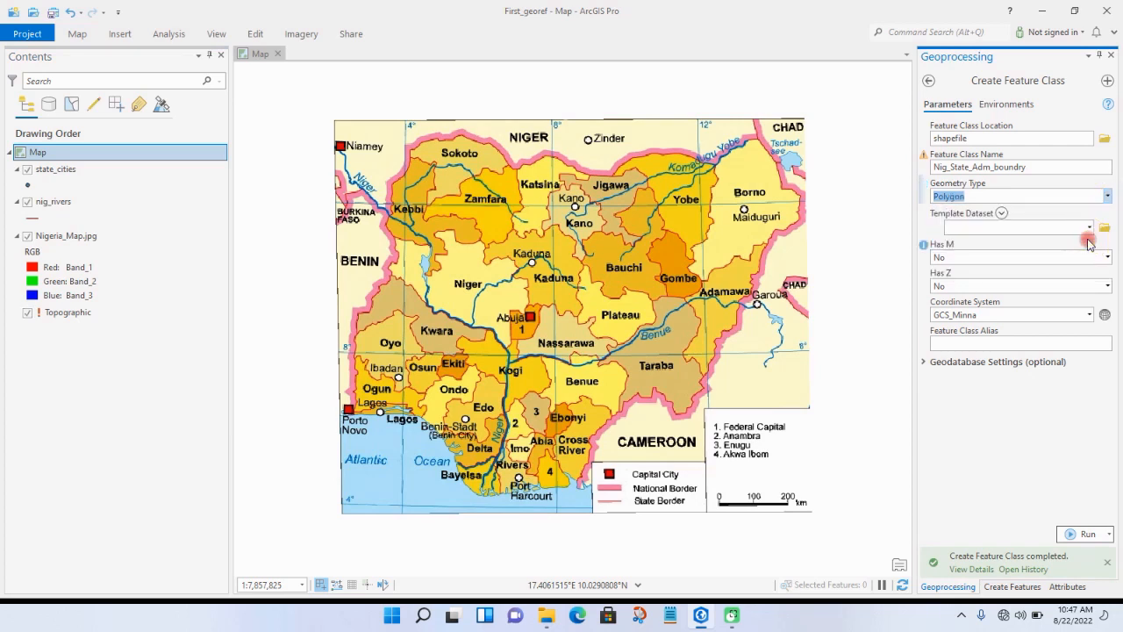
pyautogui.click(1103, 528)
pyautogui.click(53, 232)
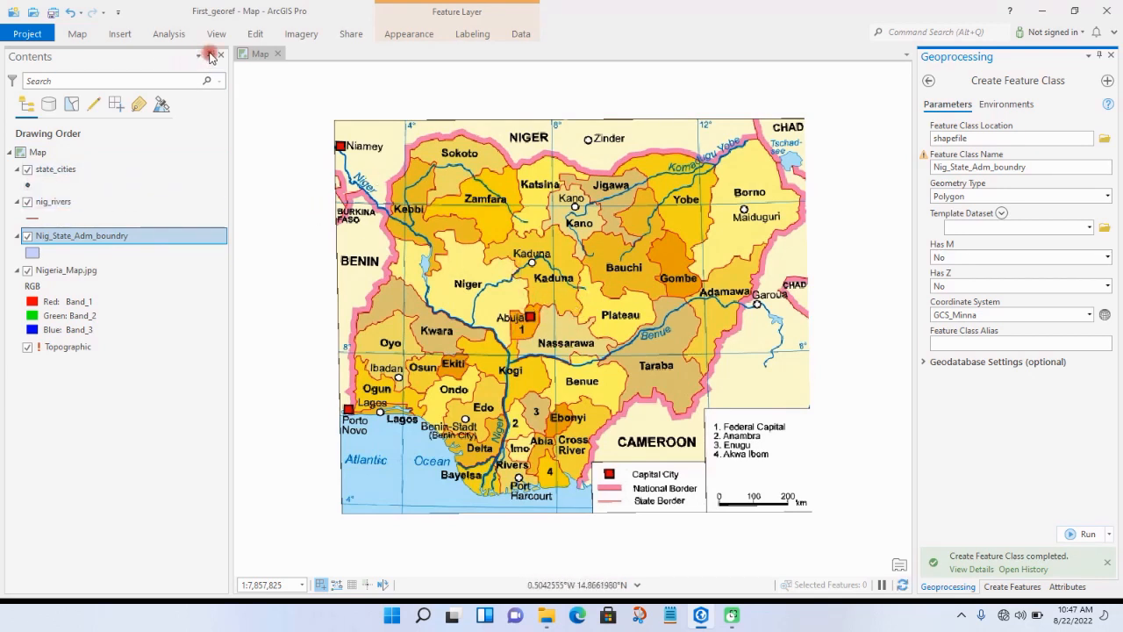
# Step: Digitize state_cities points on the city markers of Kano, Maiduguri, Kaduna, Ibadan, Lagos, Benin City and Port Harcourt
pyautogui.click(256, 34)
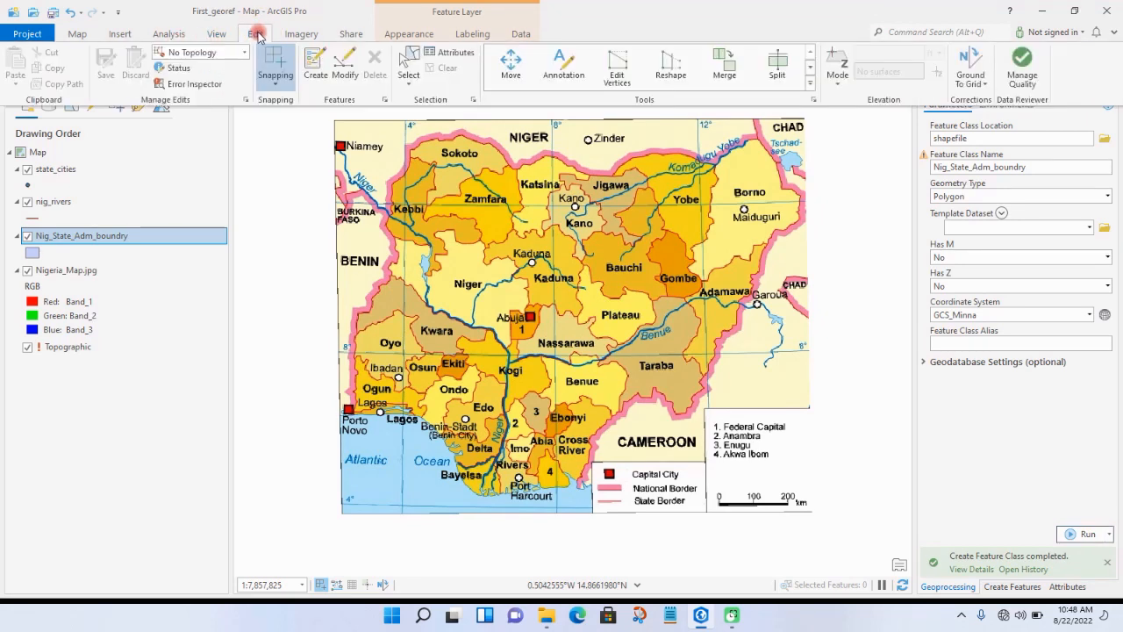
pyautogui.click(256, 34)
pyautogui.click(257, 35)
pyautogui.click(317, 71)
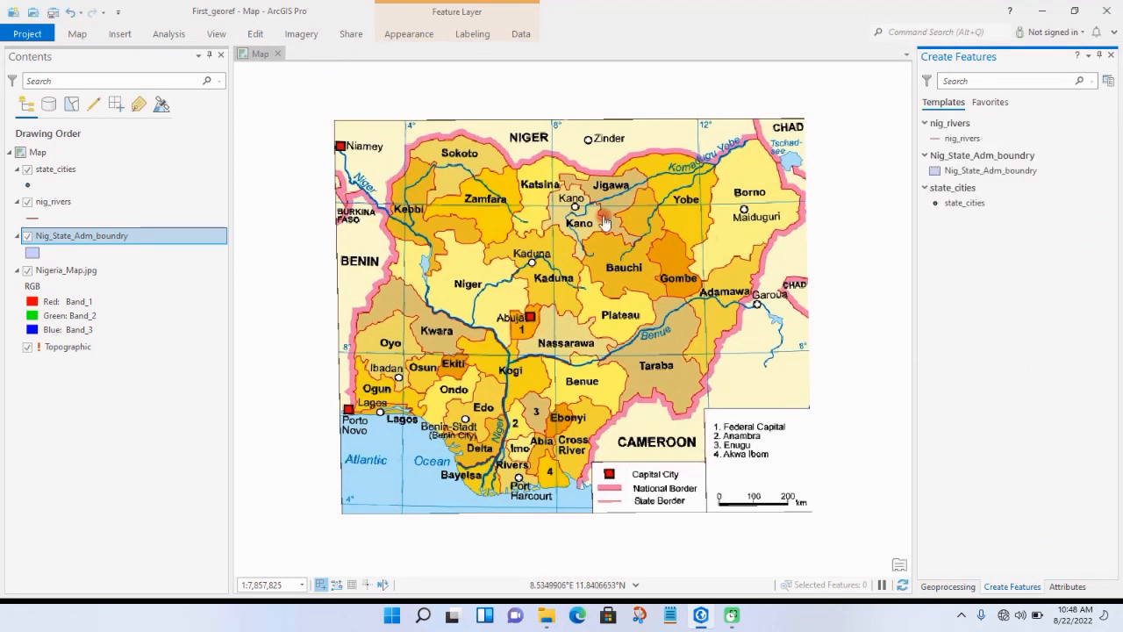
pyautogui.click(953, 204)
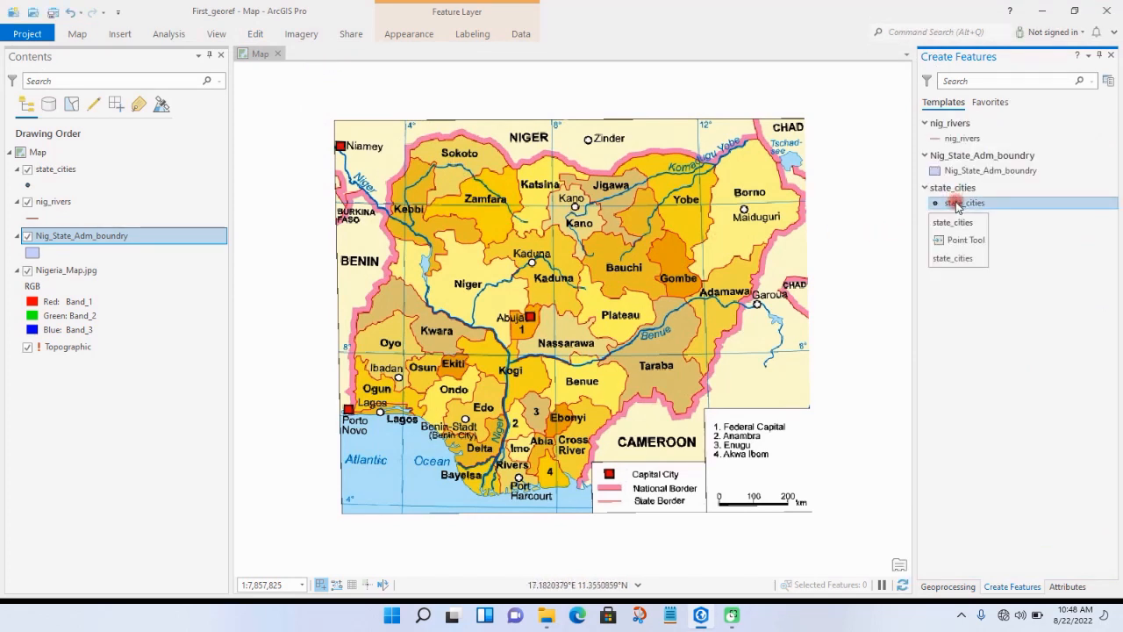
pyautogui.click(957, 205)
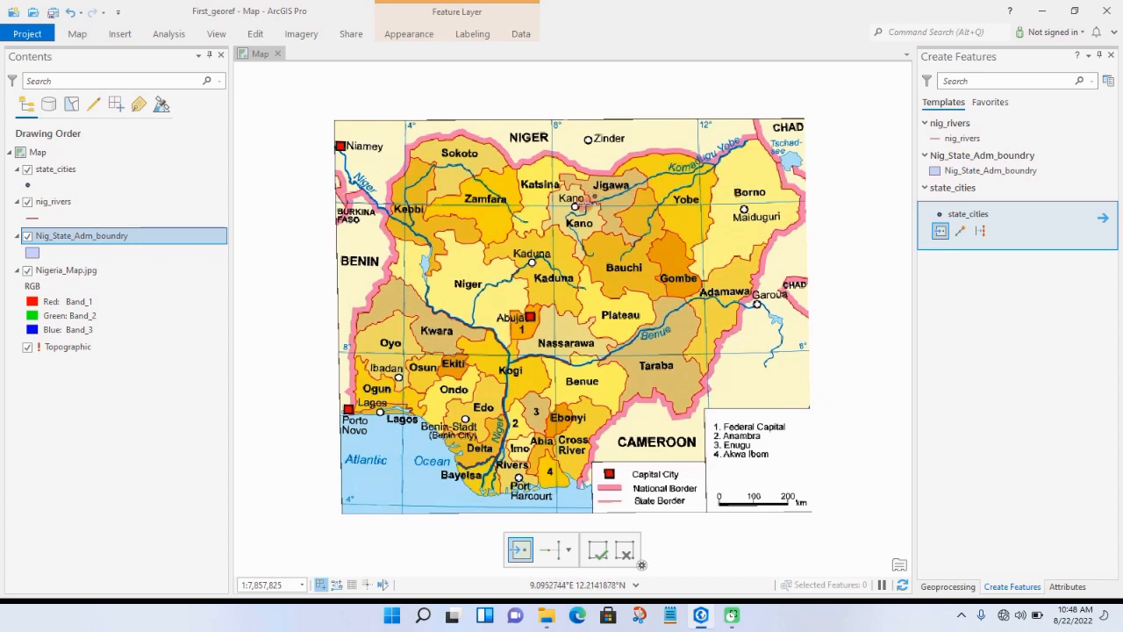
pyautogui.click(575, 207)
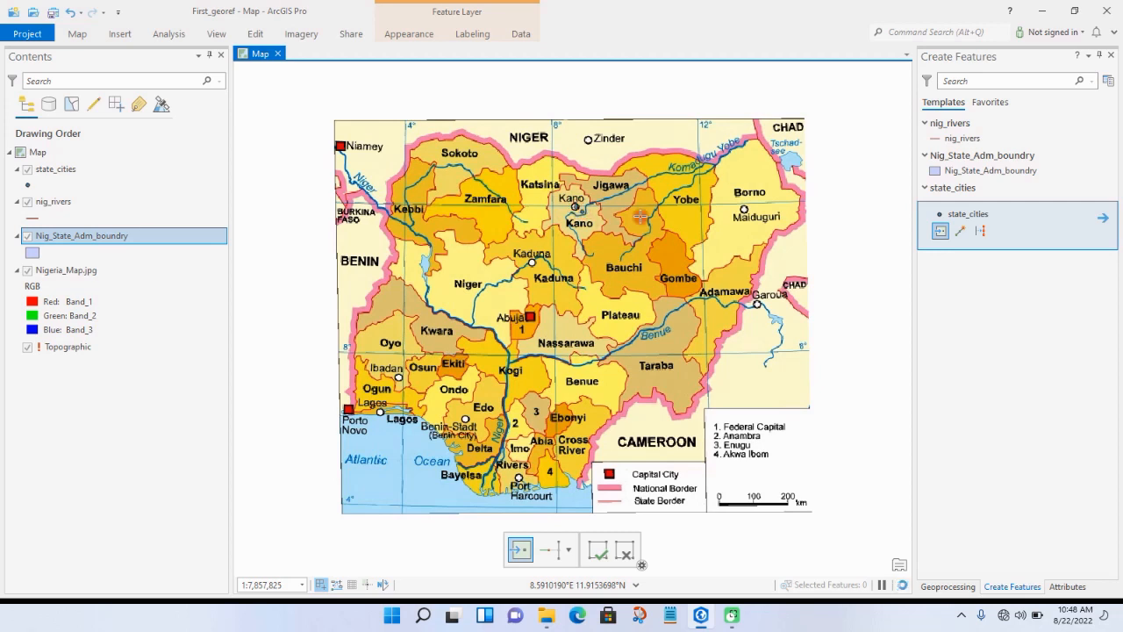
pyautogui.click(744, 210)
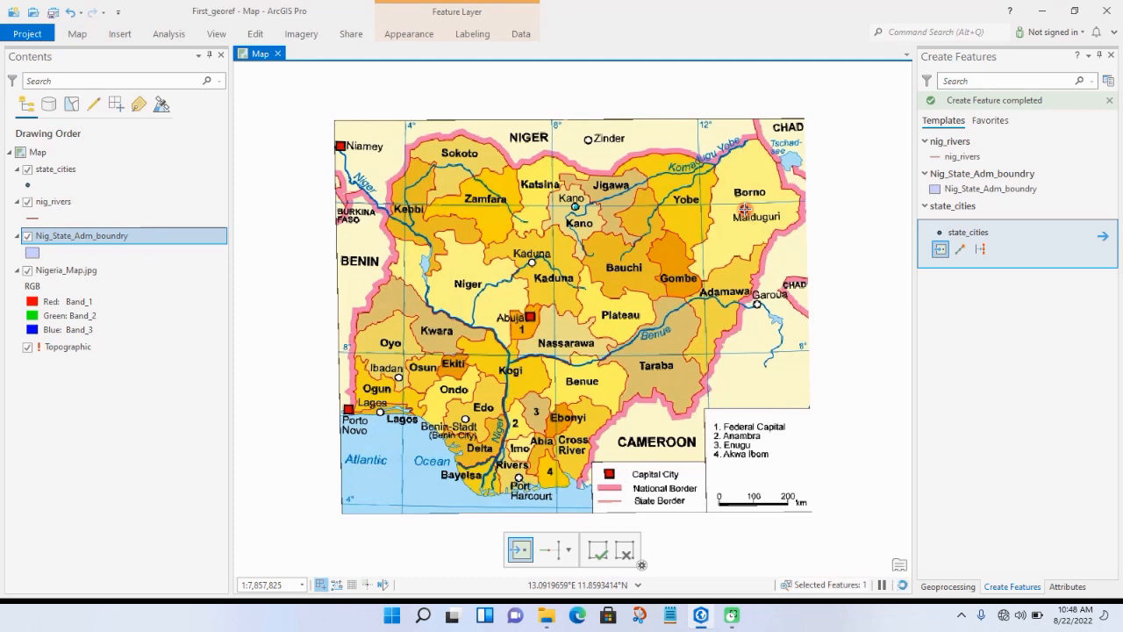
pyautogui.click(531, 262)
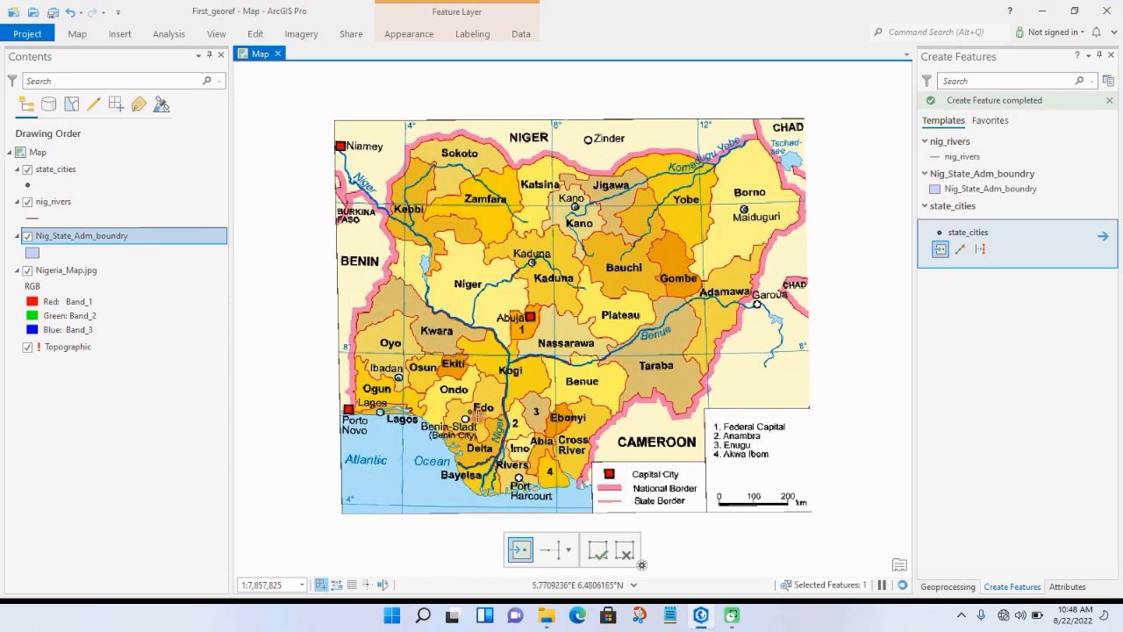
pyautogui.click(465, 419)
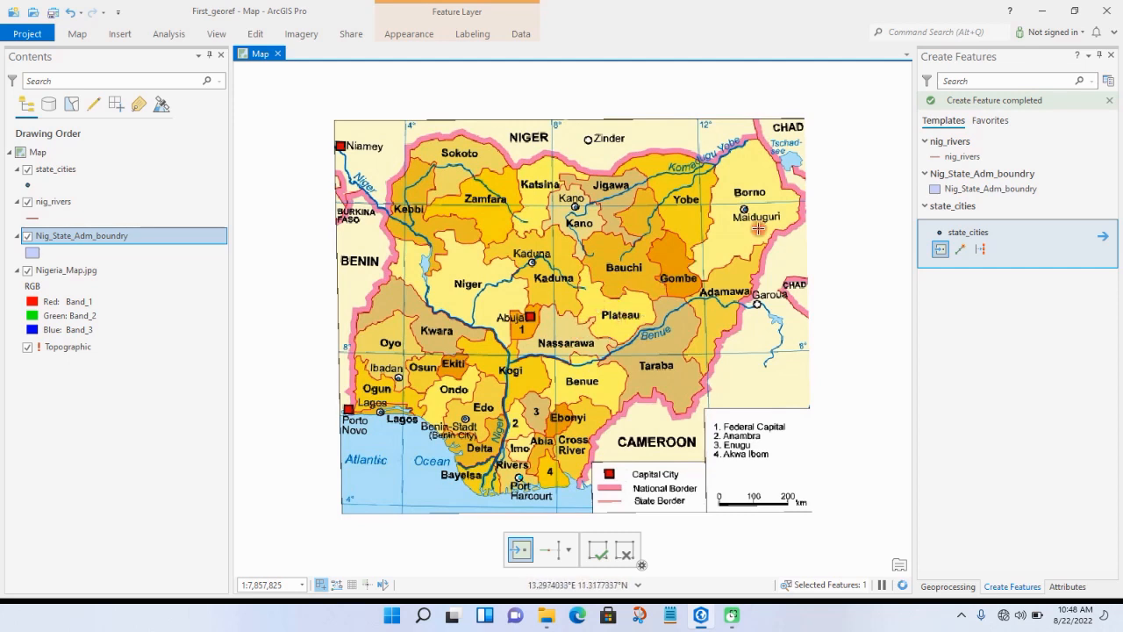
# Step: Trace the upper Niger as a nig_rivers line from the confluence in Kogi northwest to the Benin border
pyautogui.click(954, 157)
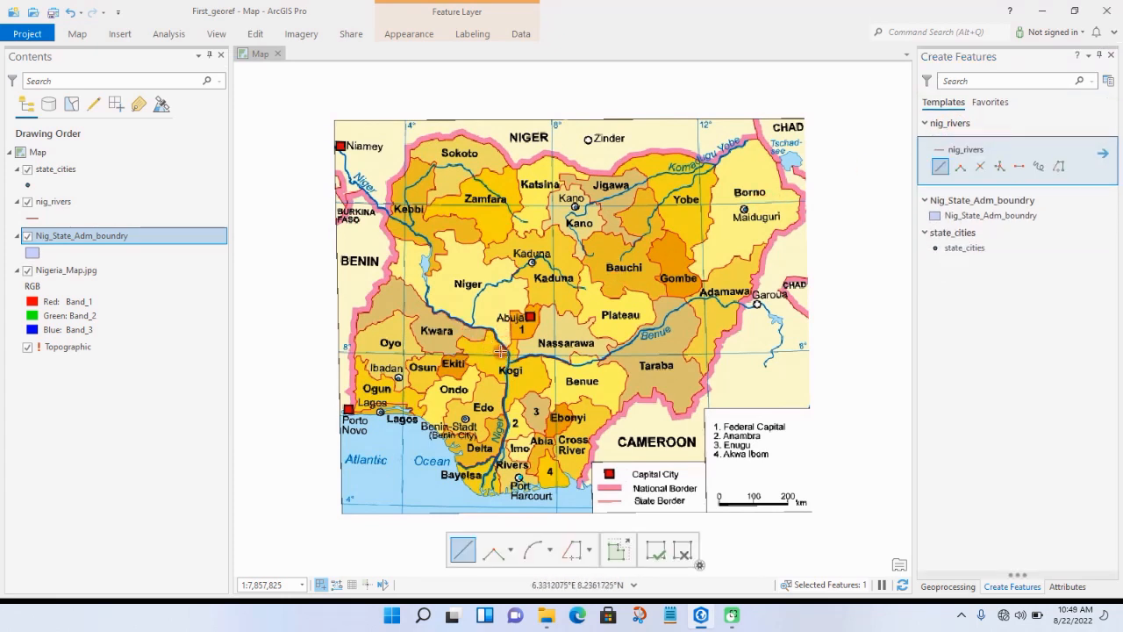
pyautogui.click(508, 353)
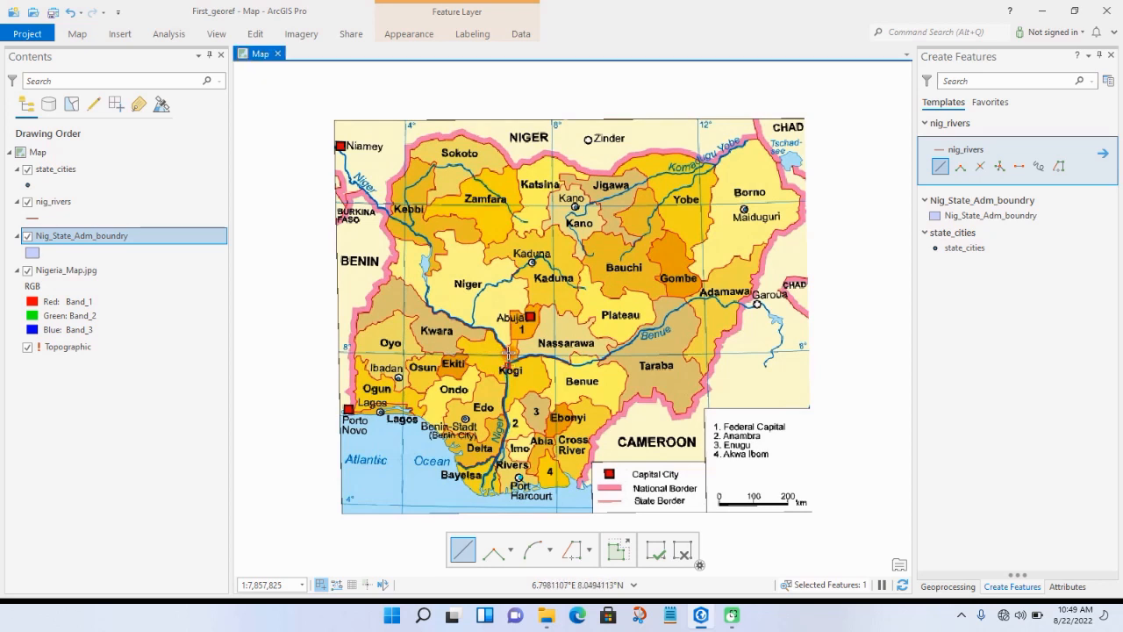
pyautogui.click(492, 330)
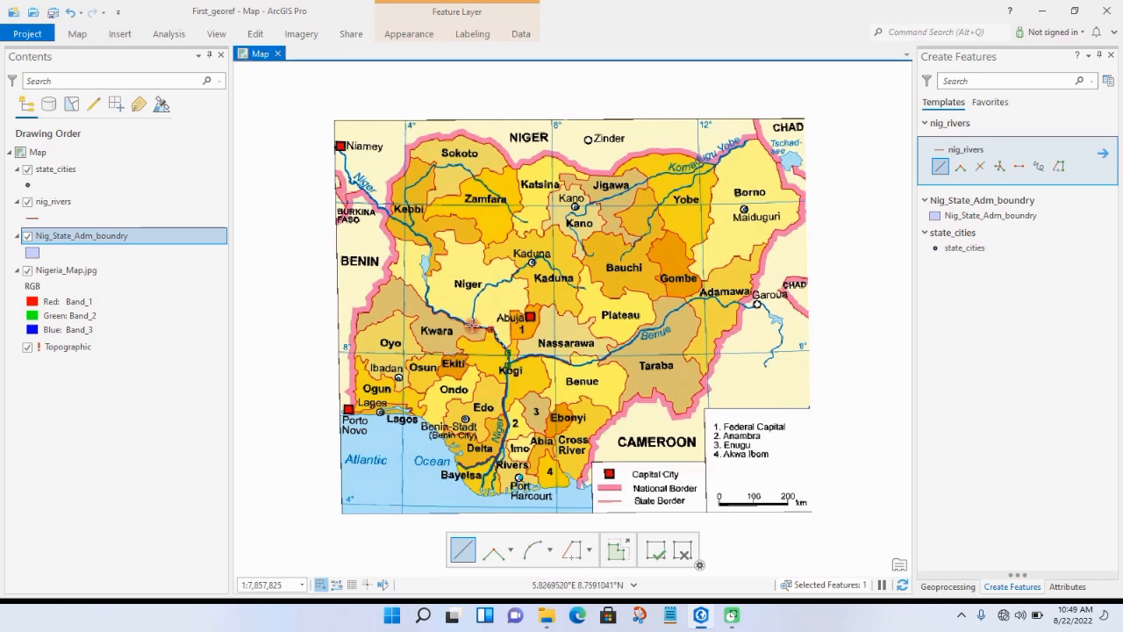
pyautogui.click(433, 312)
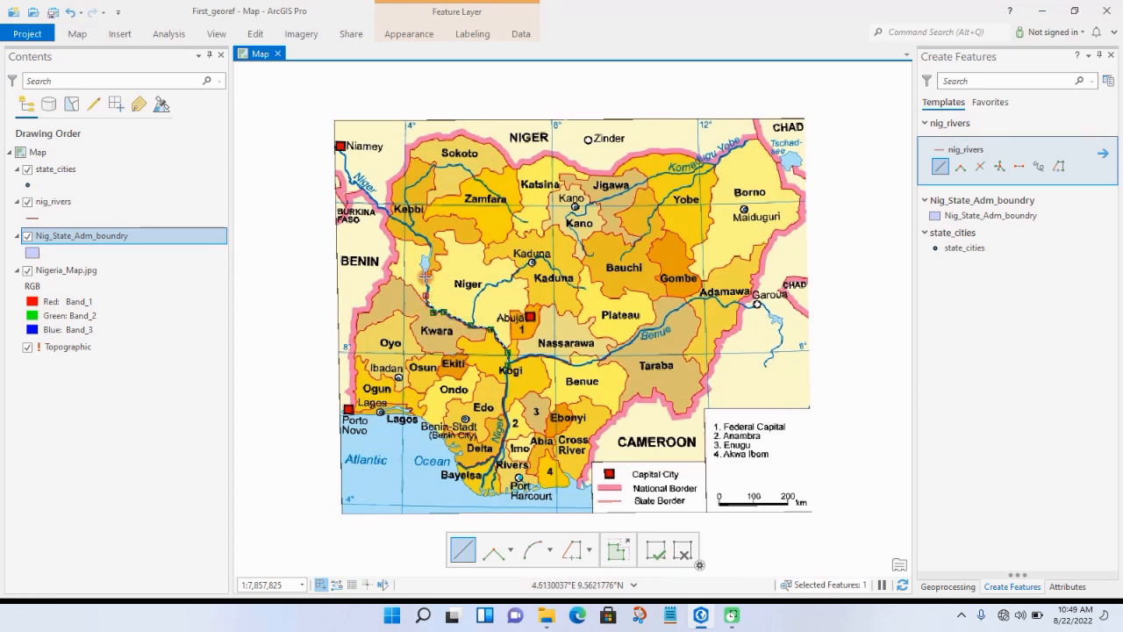
pyautogui.click(424, 261)
pyautogui.click(430, 246)
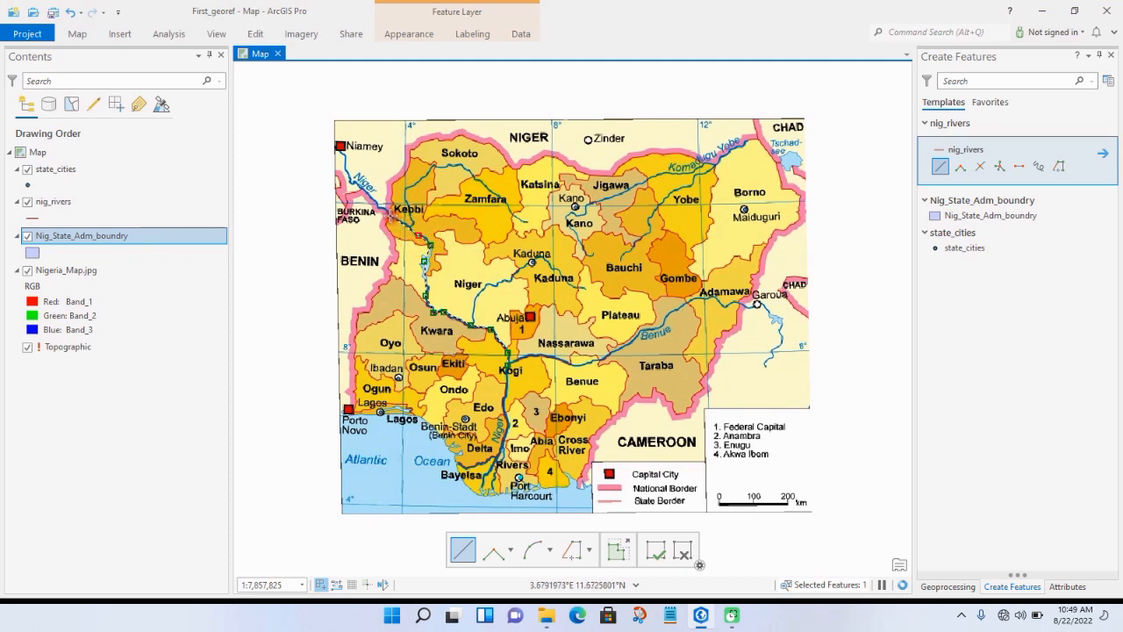
pyautogui.doubleClick(391, 216)
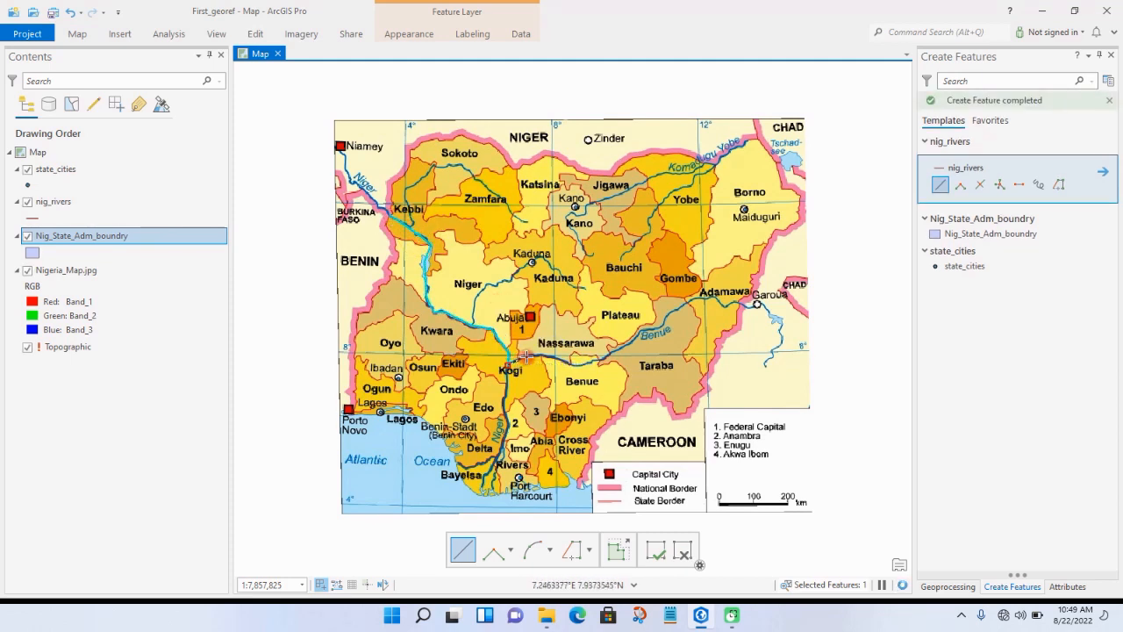
# Step: Trace the Benue as a nig_rivers line from the confluence in Kogi east through Adamawa to the border near Garoua
pyautogui.click(527, 355)
pyautogui.click(547, 355)
pyautogui.click(592, 360)
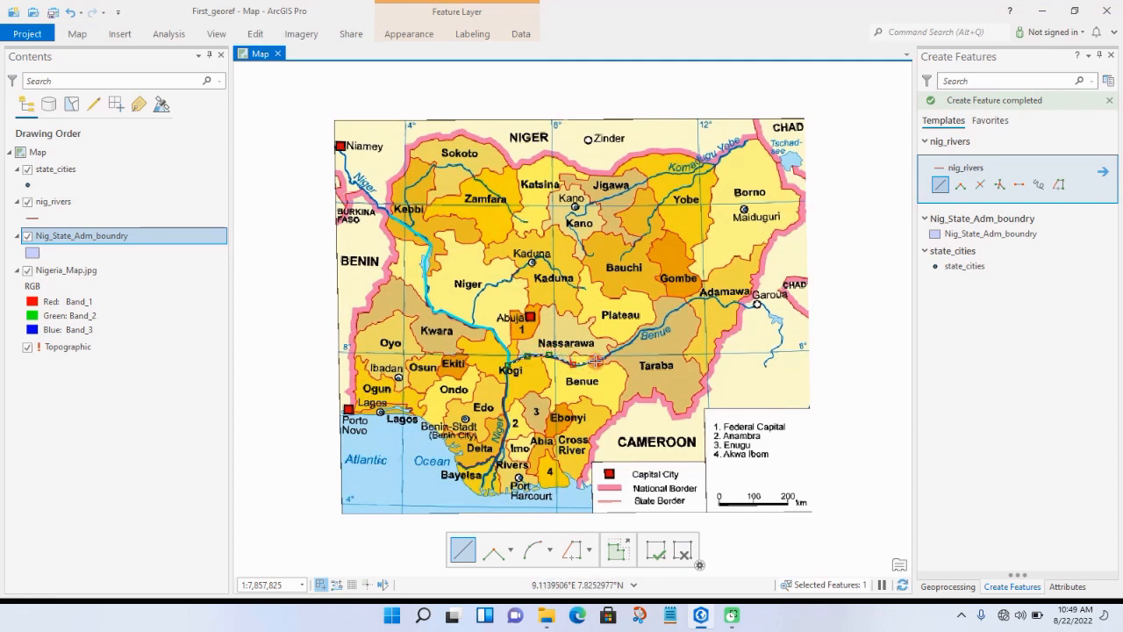
pyautogui.click(621, 347)
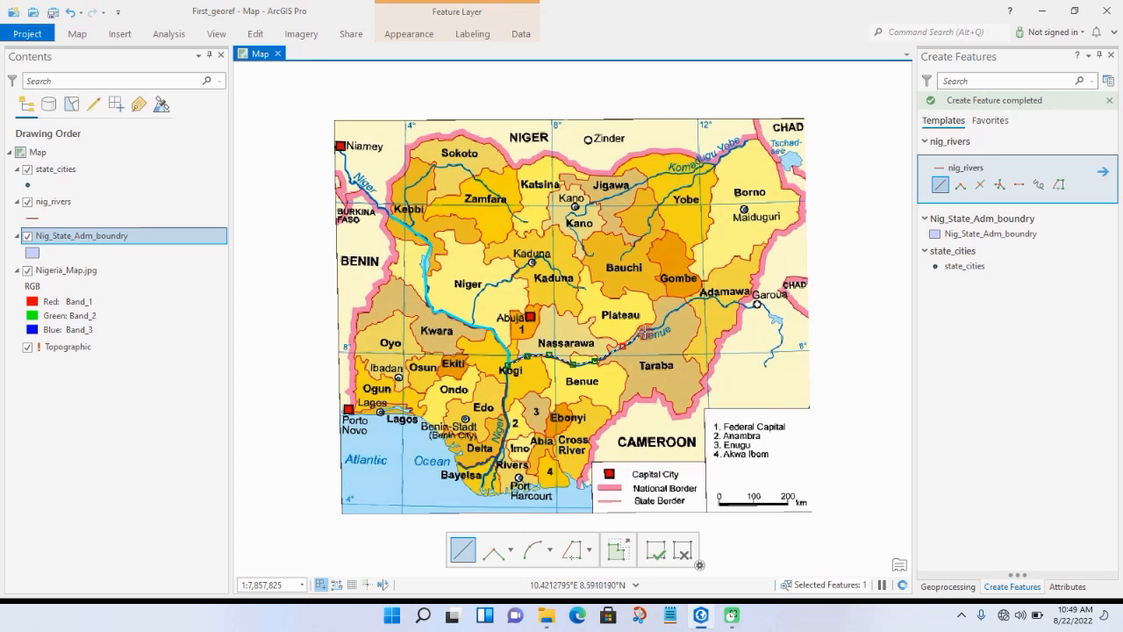
pyautogui.click(644, 329)
pyautogui.click(665, 325)
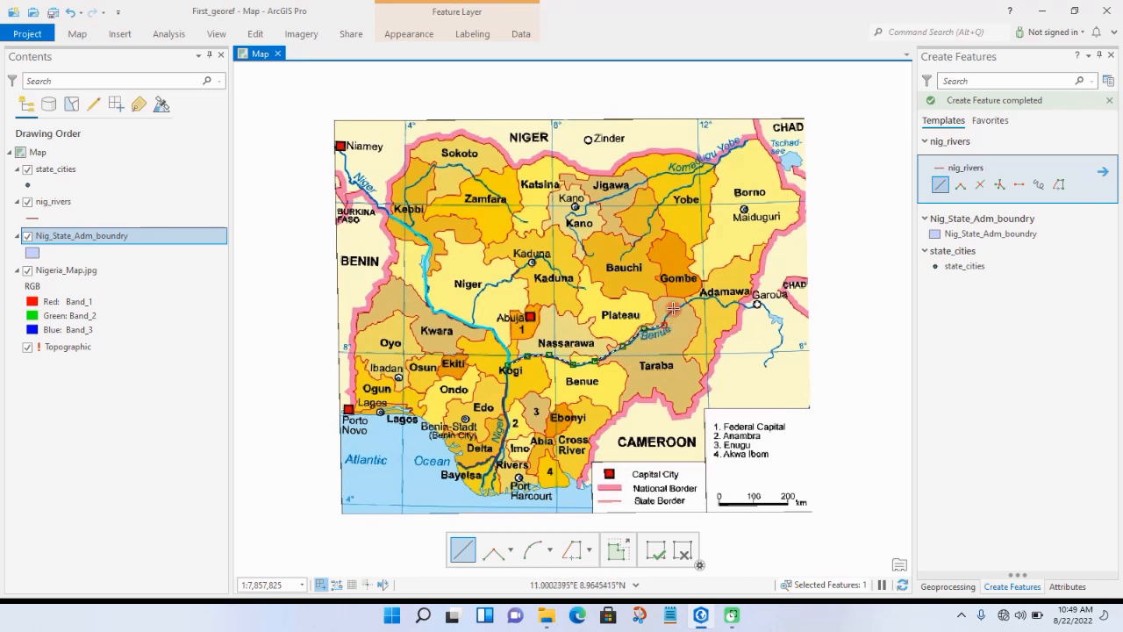
pyautogui.click(674, 308)
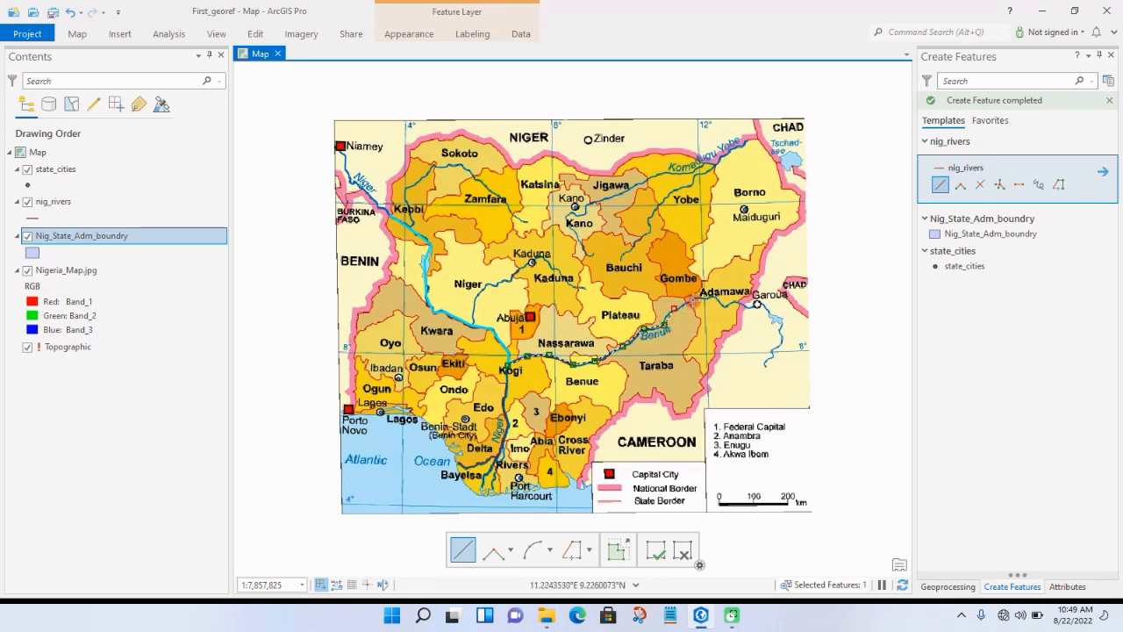
pyautogui.click(715, 299)
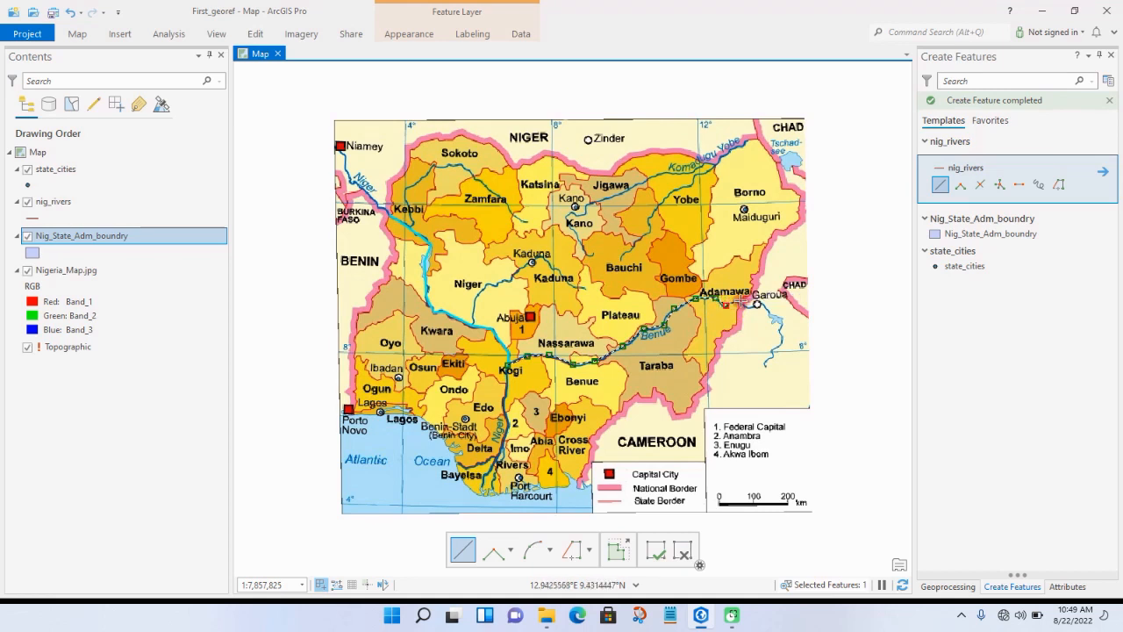
pyautogui.doubleClick(742, 299)
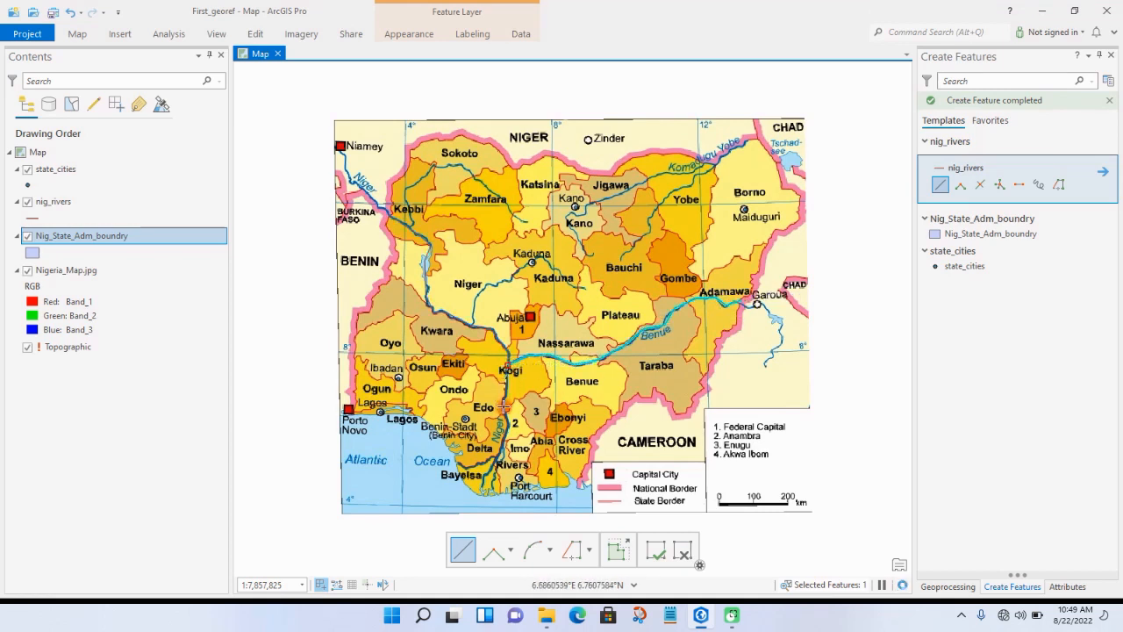
# Step: Trace the lower Niger from the Kogi confluence south to the coast, and temporarily hide Nigeria_Map.jpg to check the digitized features
pyautogui.click(503, 402)
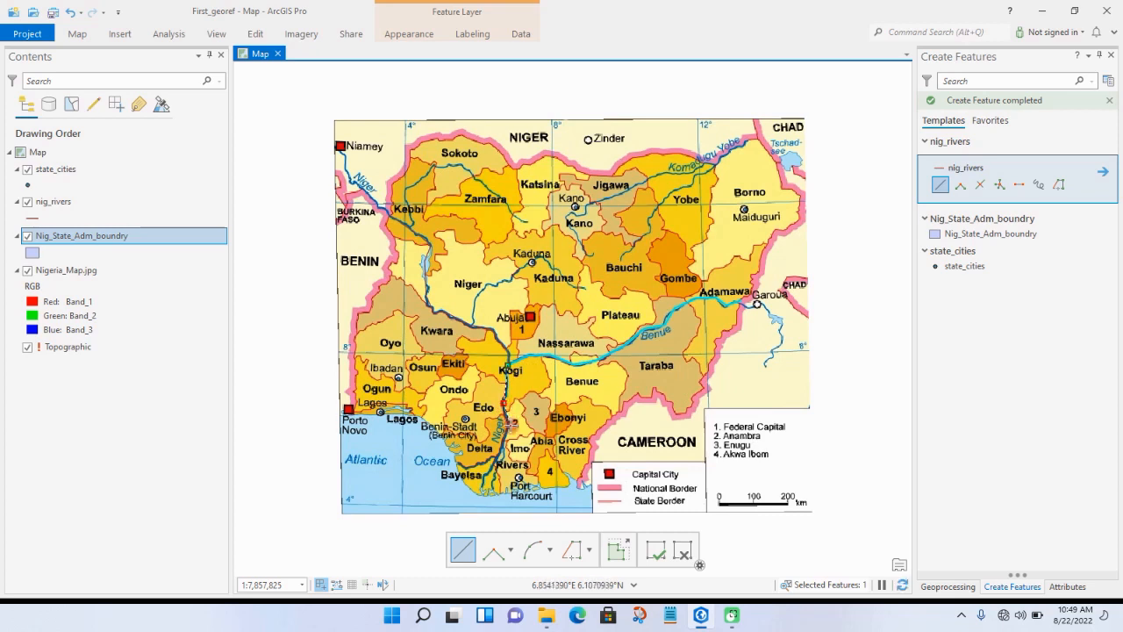
pyautogui.doubleClick(481, 488)
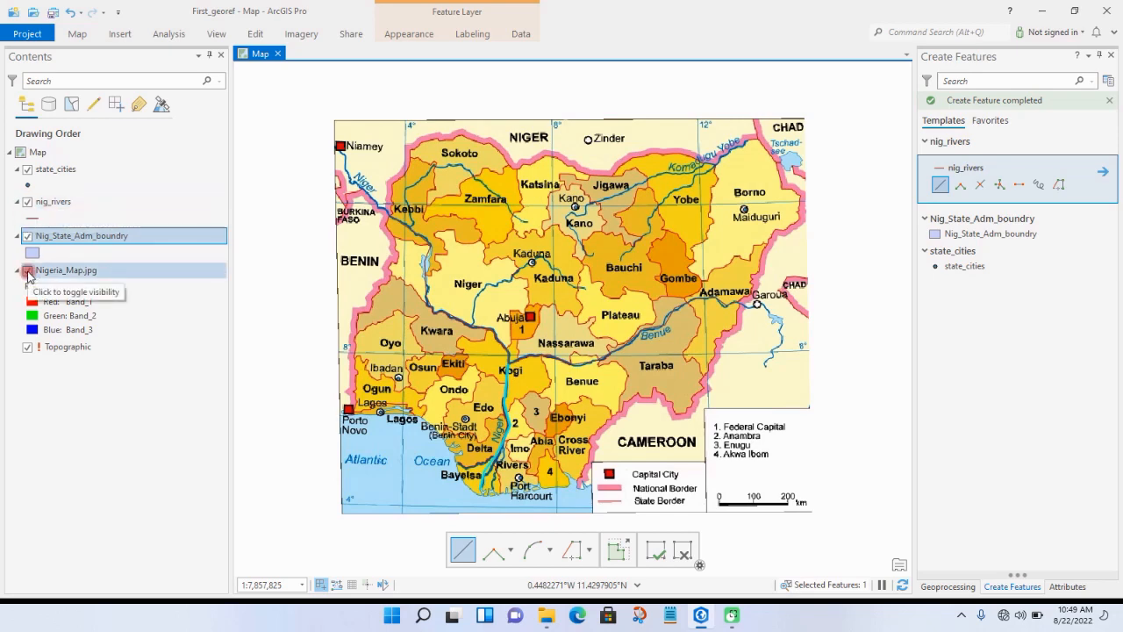
pyautogui.click(28, 272)
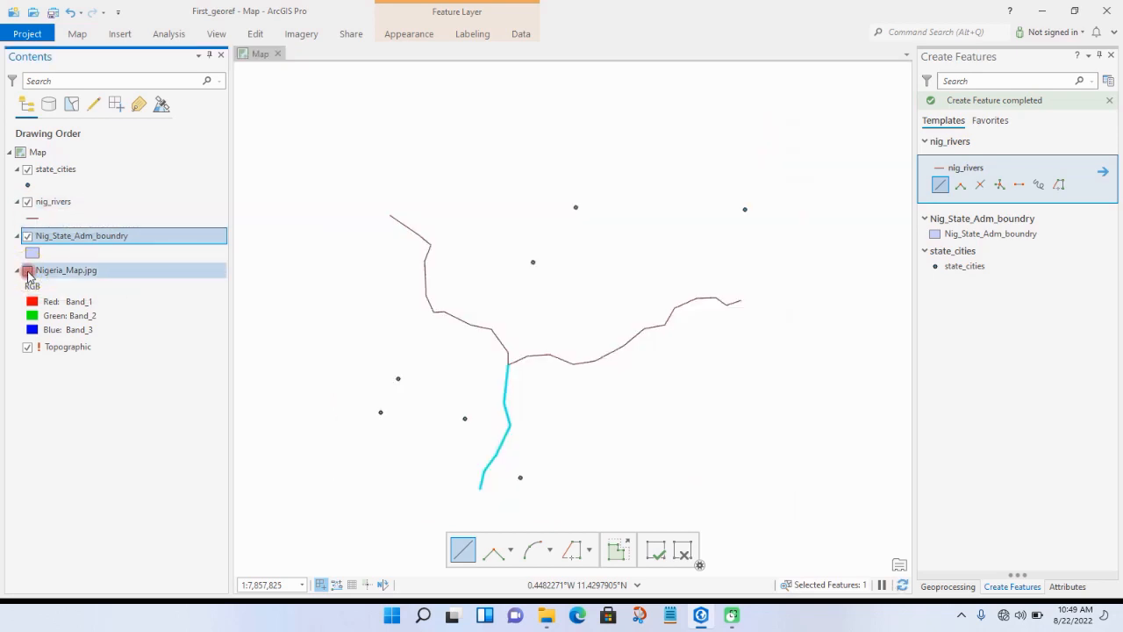
pyautogui.click(28, 272)
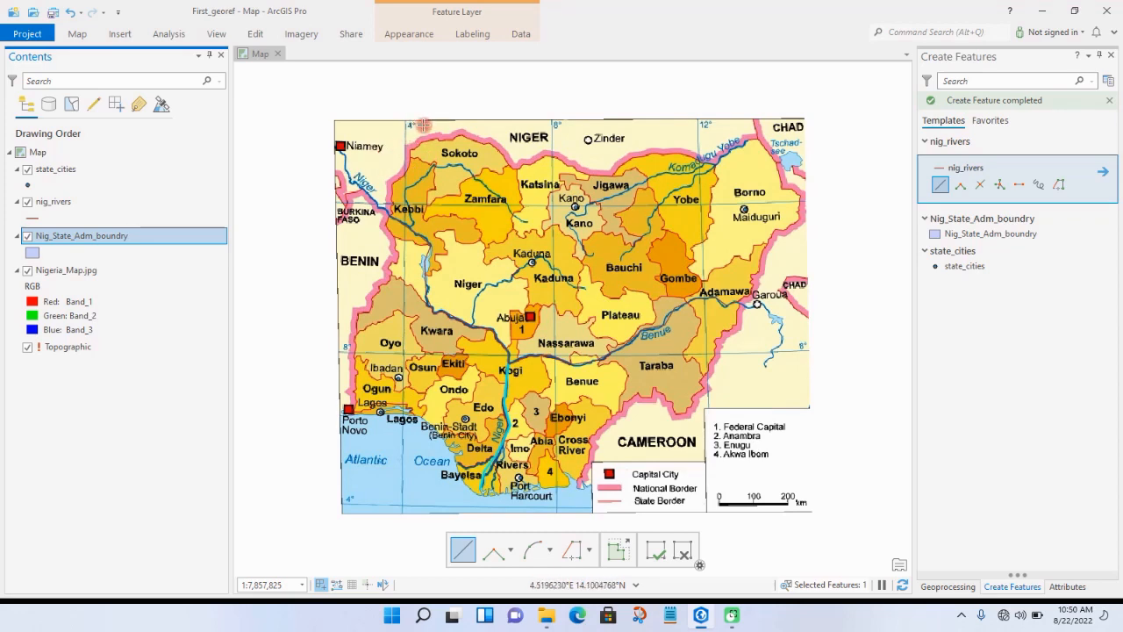
# Step: Start a Nig_State_Adm_boundry polygon for Sokoto, tracing its northern border with Niger from the northwest corner to the eastern corner near Katsina
pyautogui.scroll(1, 429, 129)
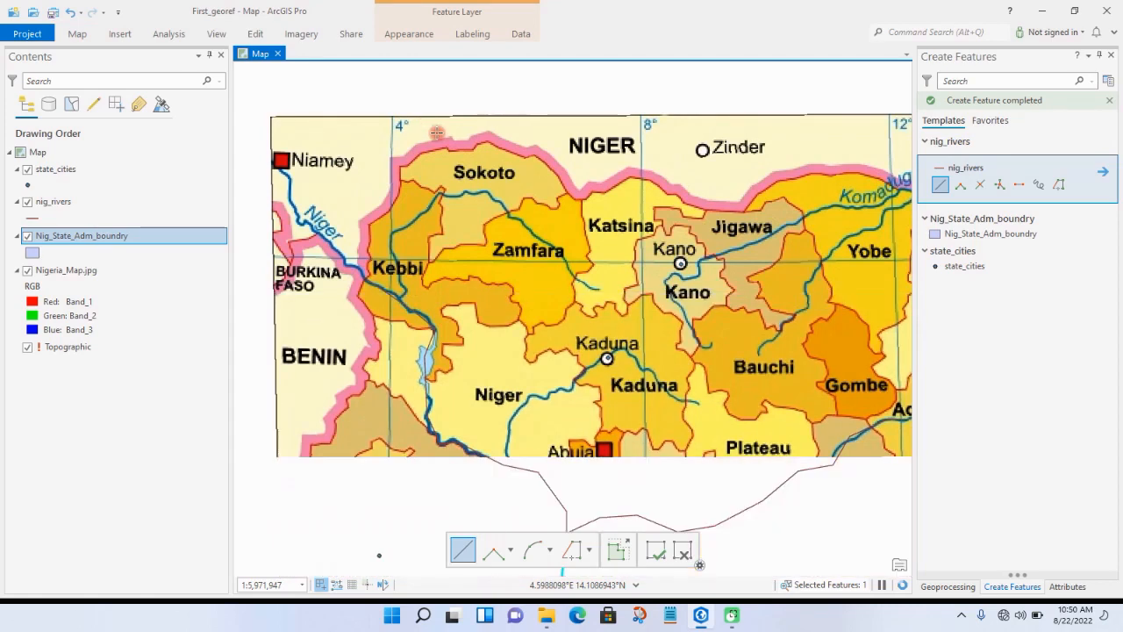
pyautogui.scroll(1, 425, 125)
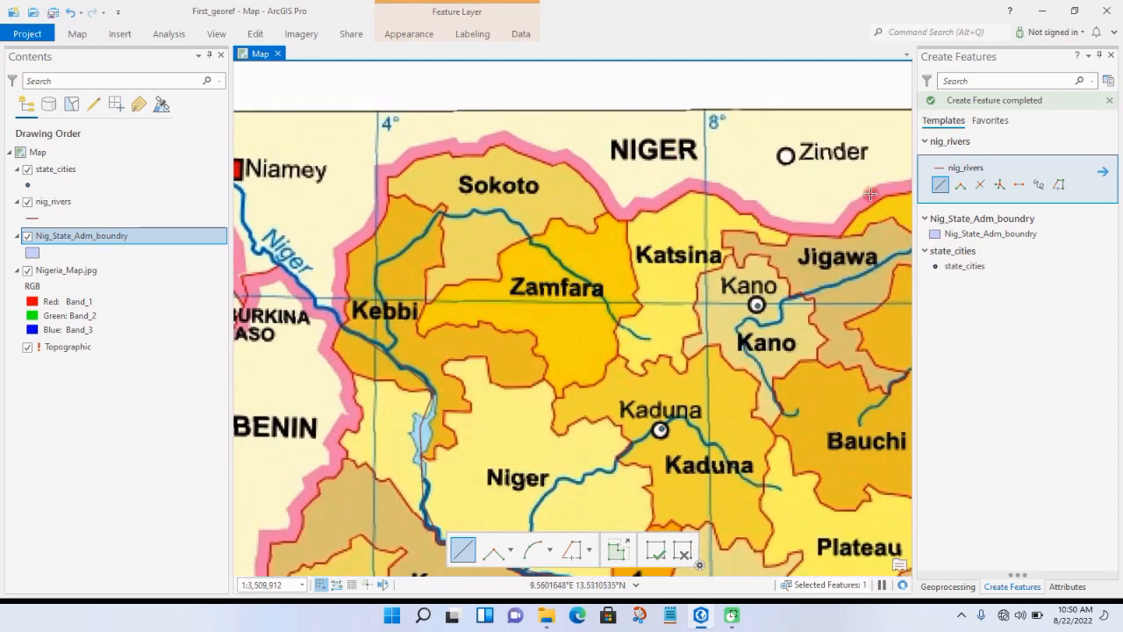
pyautogui.click(954, 234)
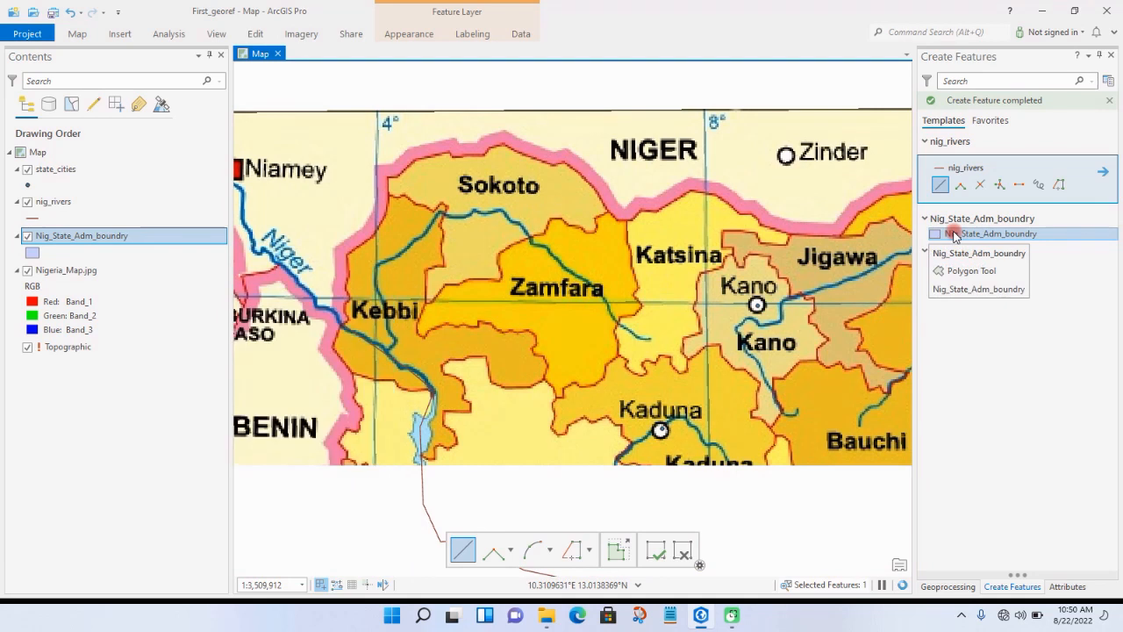
pyautogui.click(954, 235)
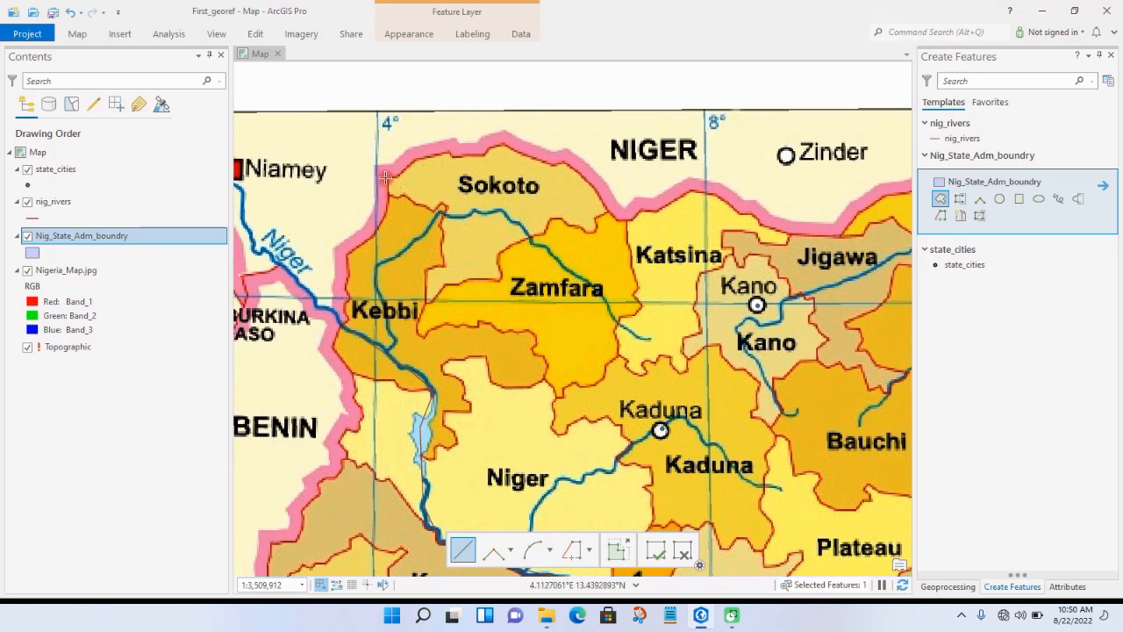
pyautogui.click(386, 178)
pyautogui.click(396, 176)
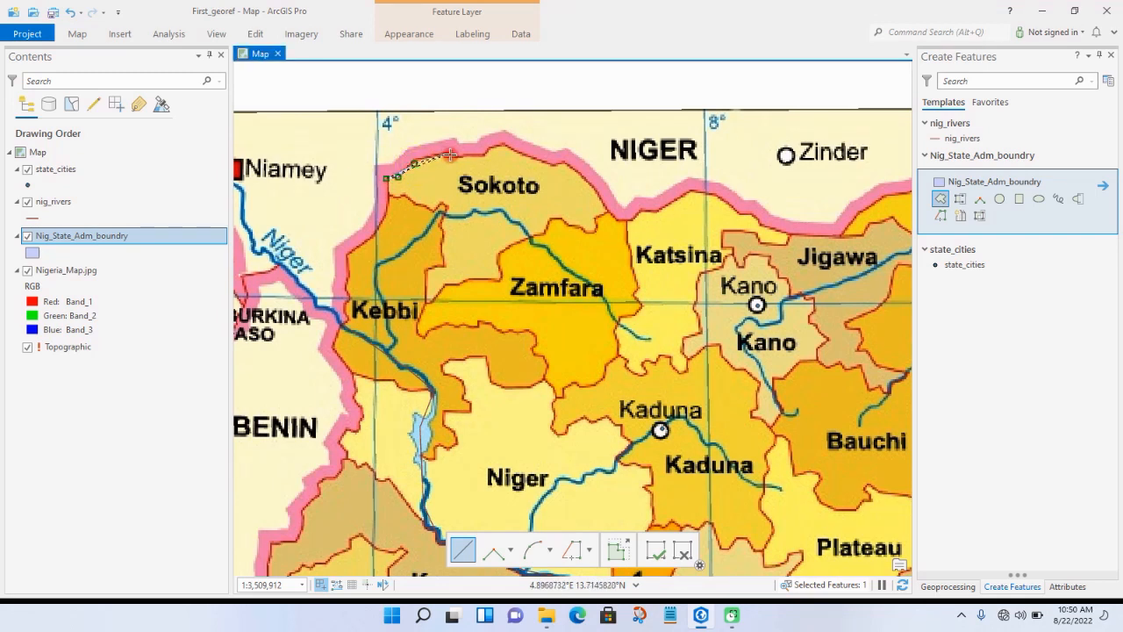
pyautogui.click(446, 154)
pyautogui.click(483, 154)
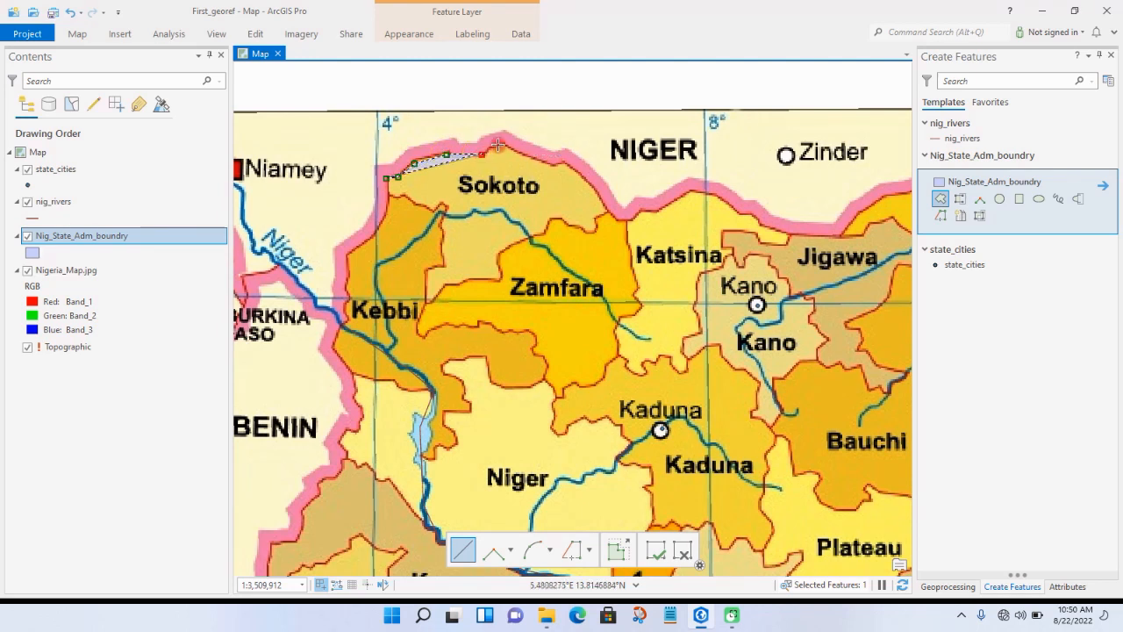
pyautogui.click(500, 144)
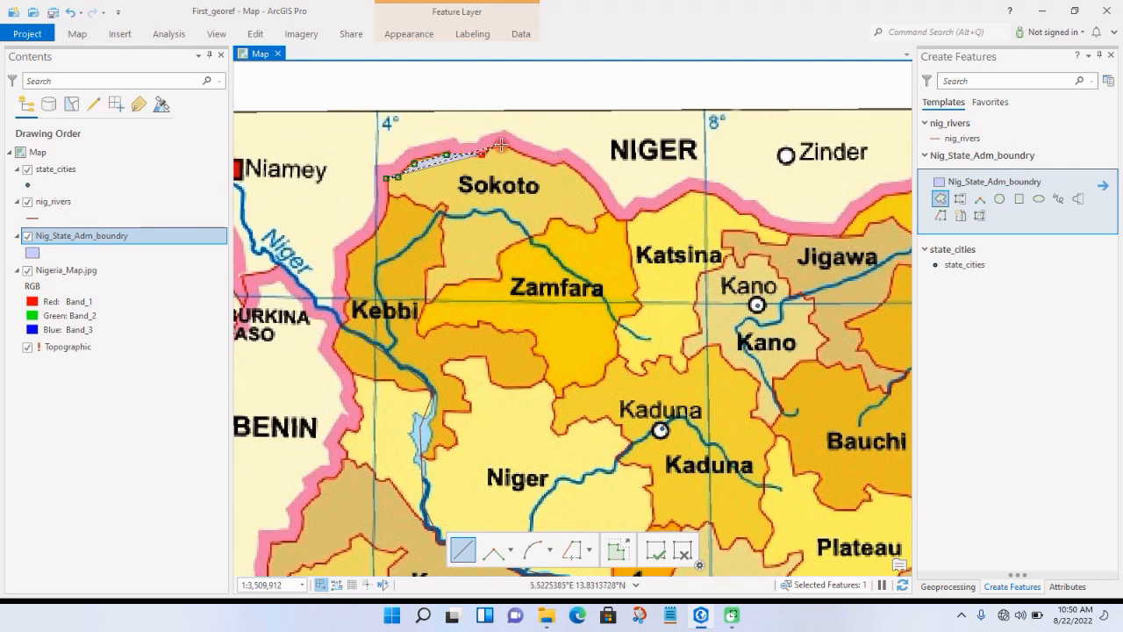
pyautogui.click(551, 164)
pyautogui.click(589, 181)
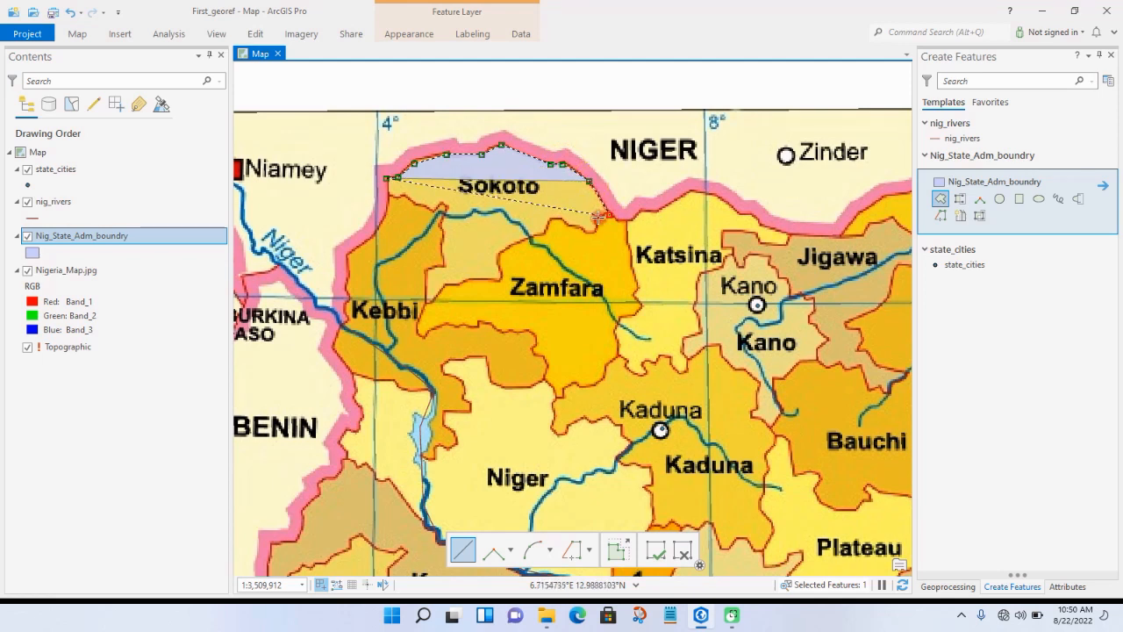
pyautogui.click(609, 214)
# Step: Continue the Sokoto polygon southwest along the Zamfara border to the state's southern tip beside Kebbi
pyautogui.click(594, 219)
pyautogui.click(594, 231)
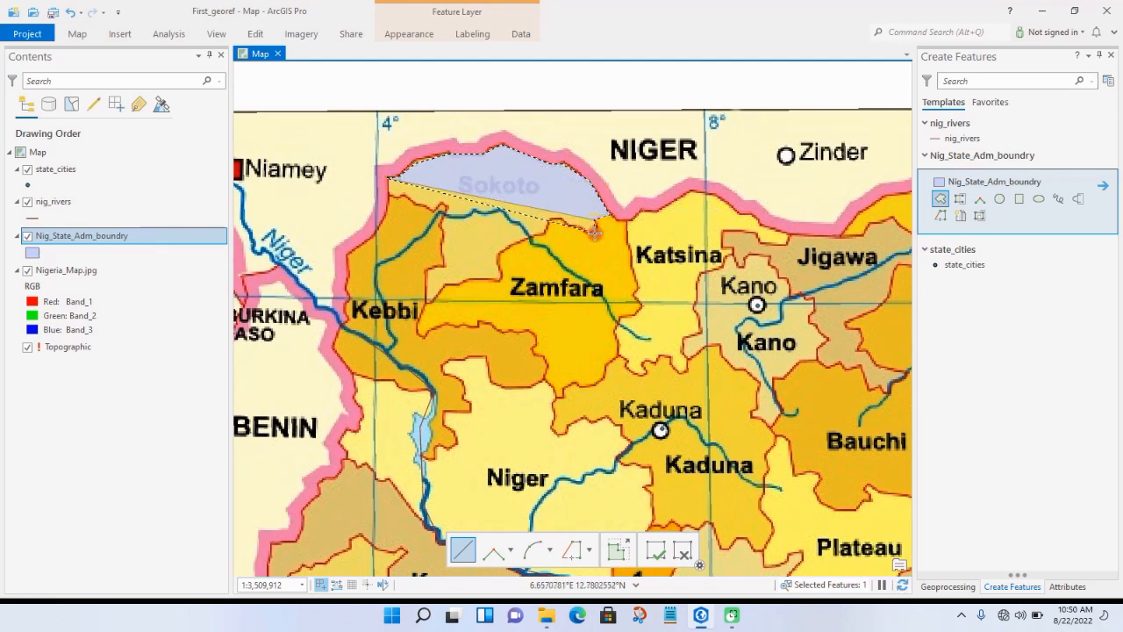
pyautogui.click(556, 219)
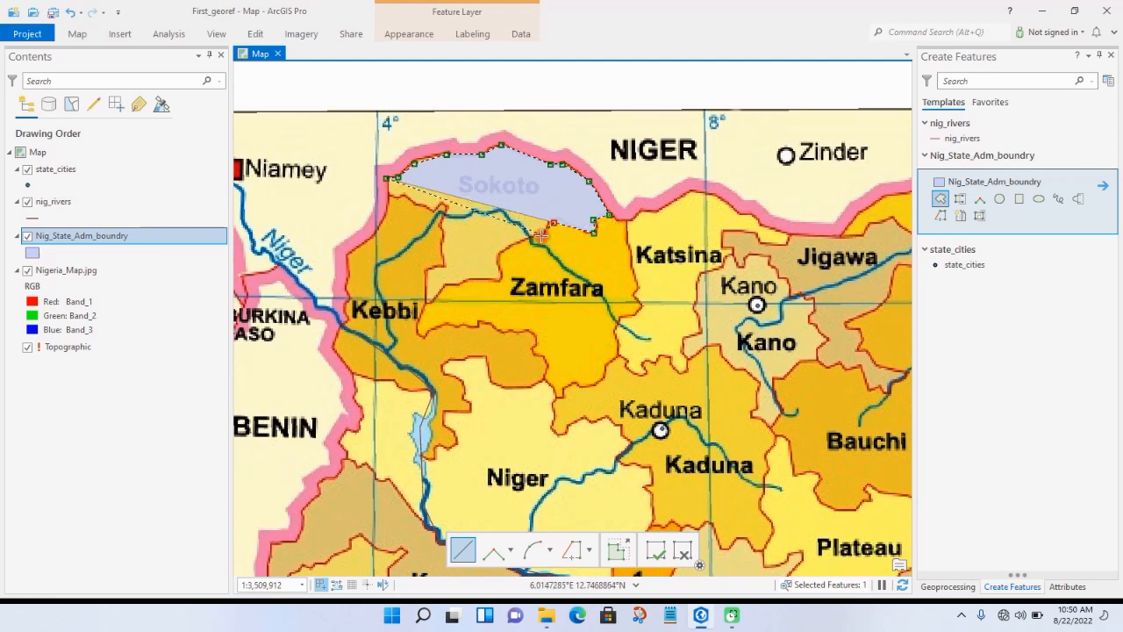
pyautogui.click(540, 235)
pyautogui.click(497, 253)
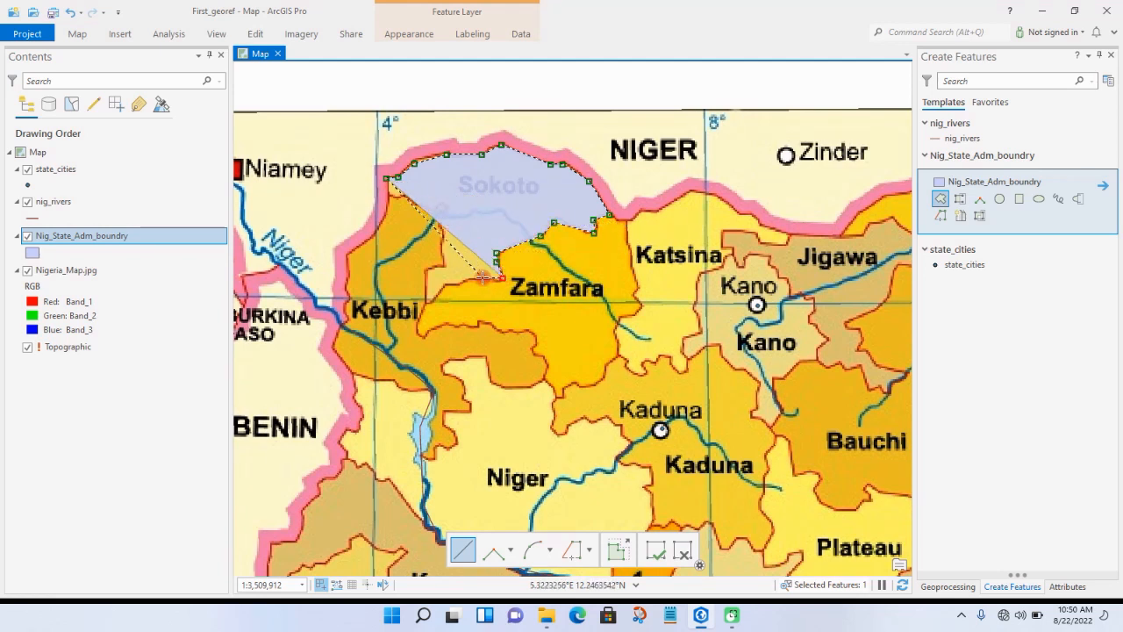
pyautogui.click(481, 278)
pyautogui.click(455, 281)
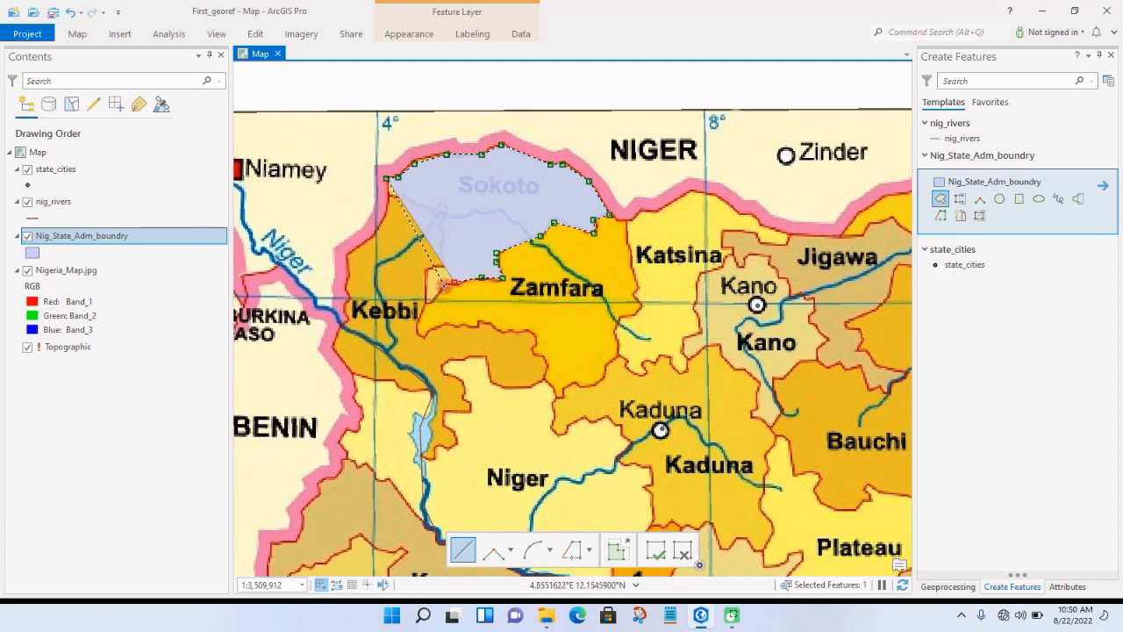
pyautogui.click(443, 284)
pyautogui.click(428, 270)
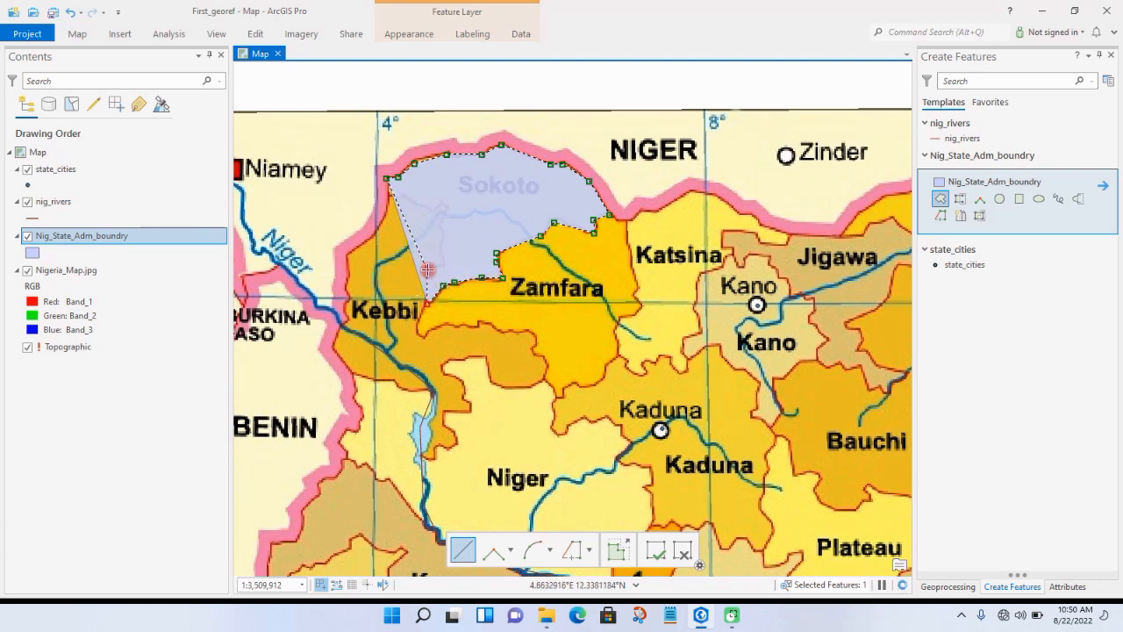
# Step: Trace Sokoto's western border with Kebbi back up to the northwest corner and finish the polygon
pyautogui.click(438, 265)
pyautogui.click(446, 260)
pyautogui.click(446, 252)
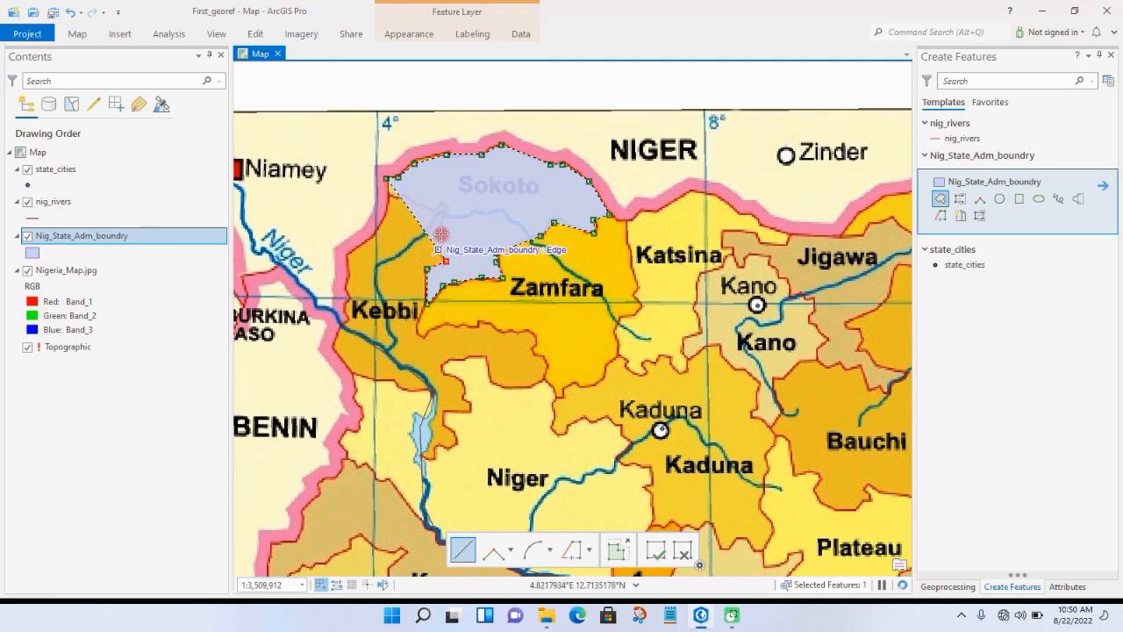
pyautogui.click(440, 227)
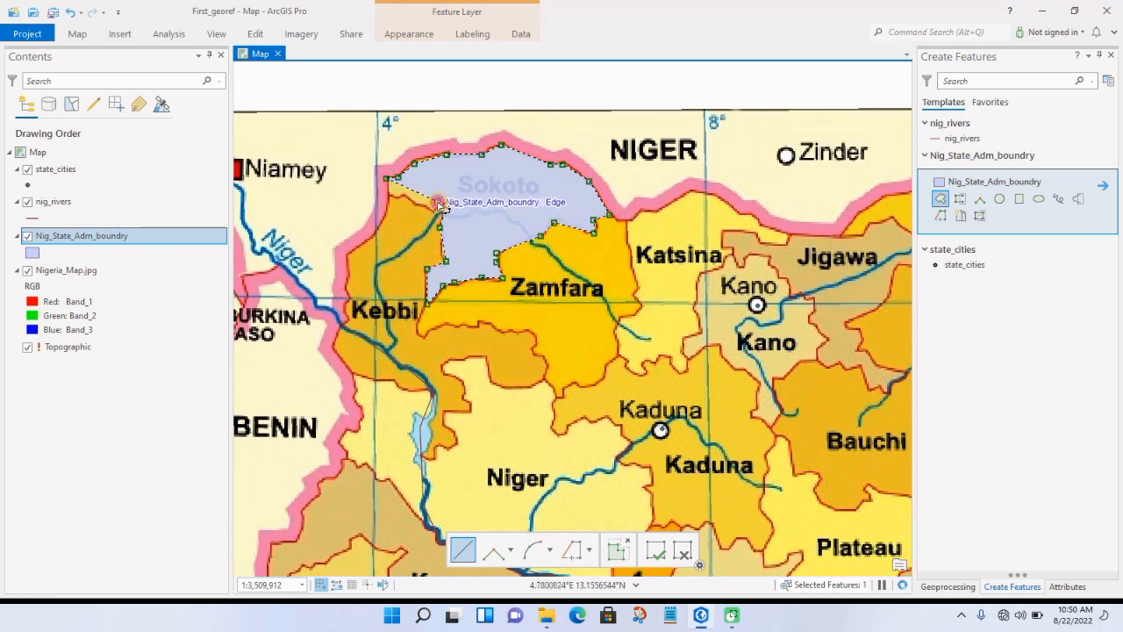
pyautogui.click(442, 206)
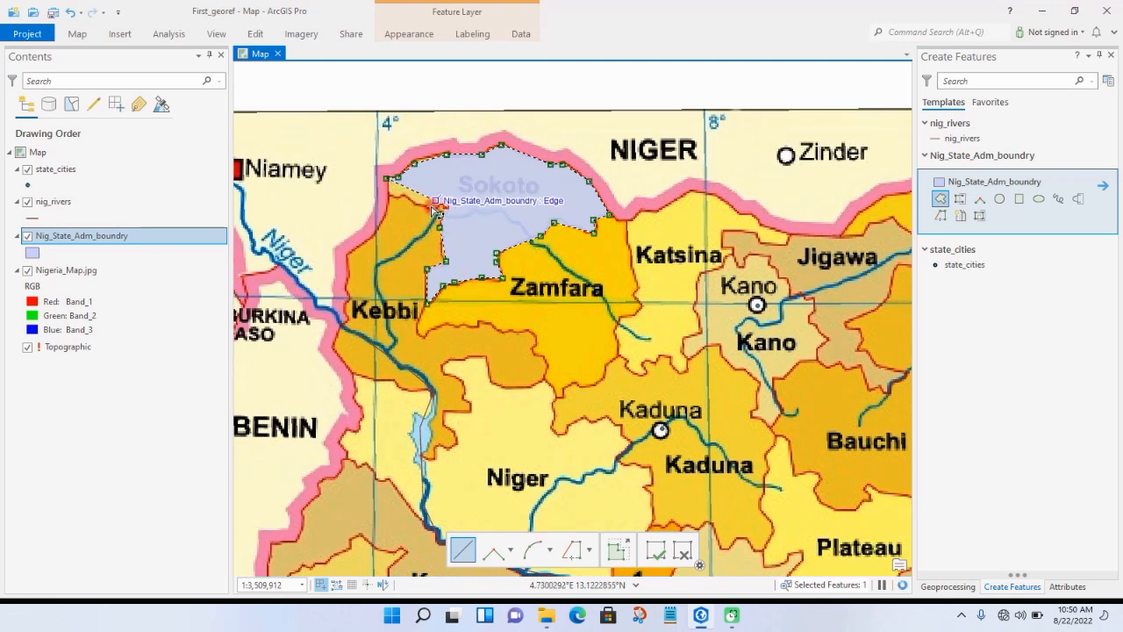
pyautogui.doubleClick(383, 198)
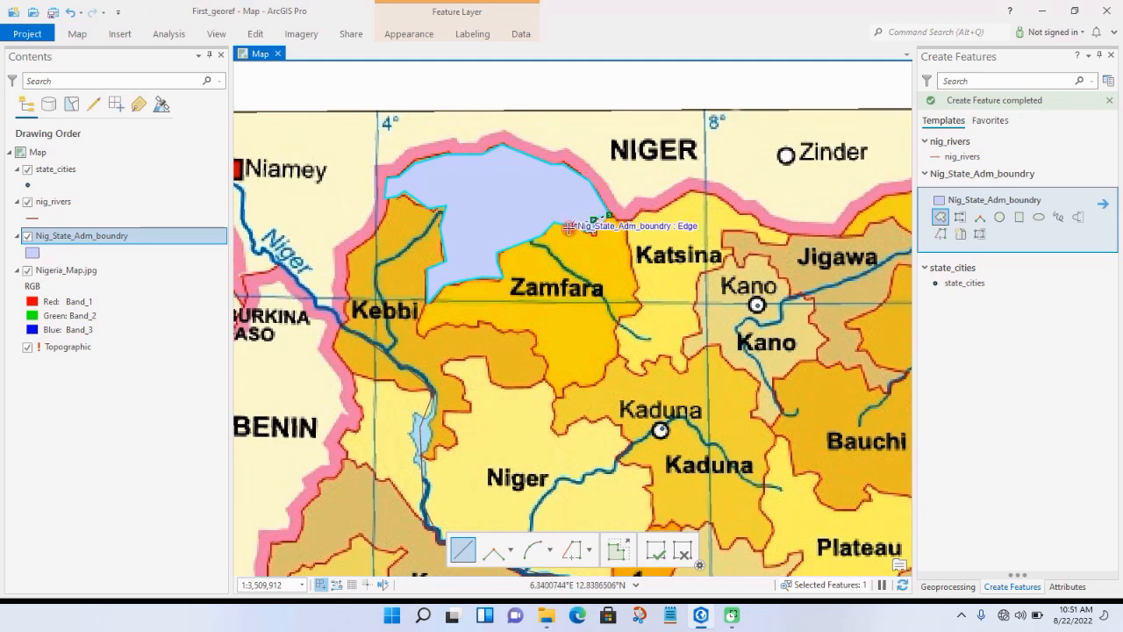
# Step: Trace the northern side of a Zamfara polygon, snapping to the shared Sokoto boundary from the Katsina corner southwest to the Kebbi border
pyautogui.click(555, 224)
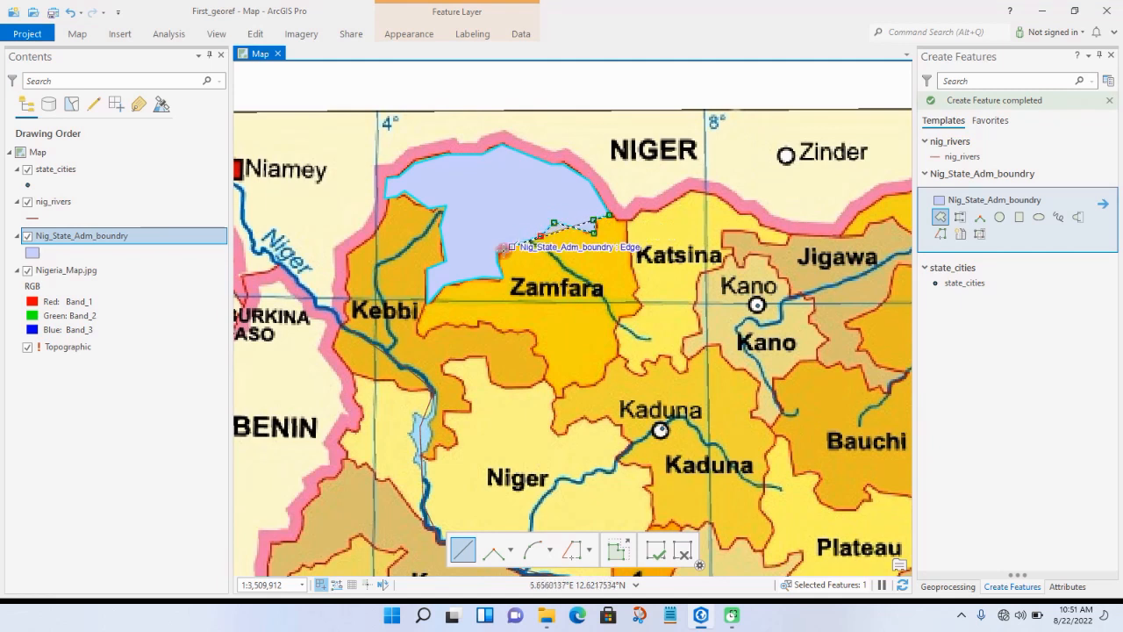
pyautogui.click(497, 253)
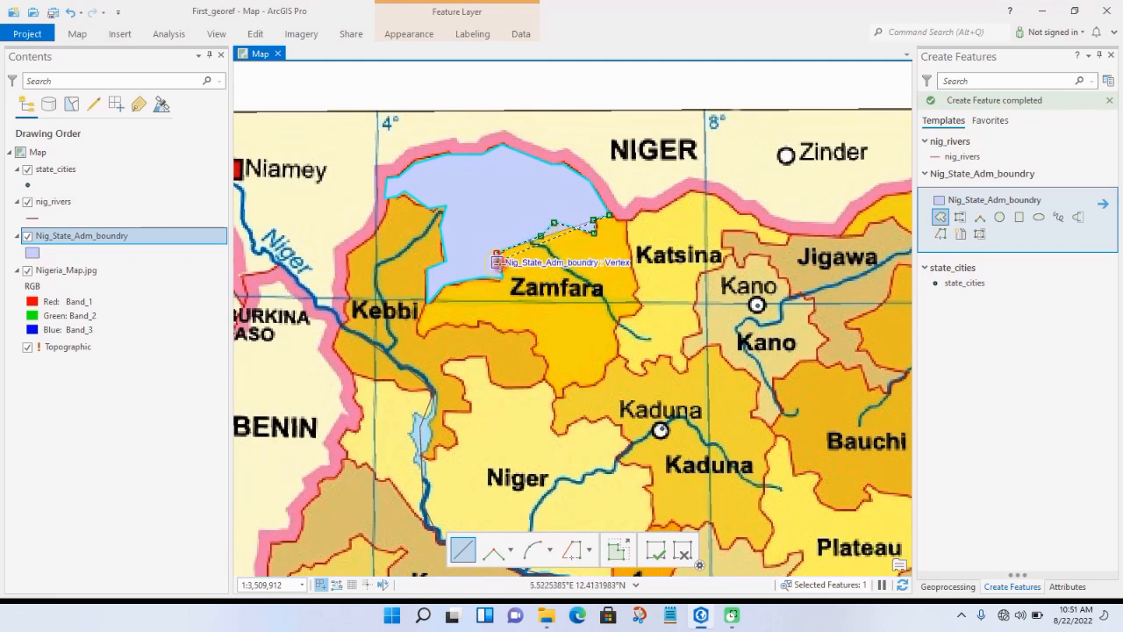
pyautogui.click(497, 262)
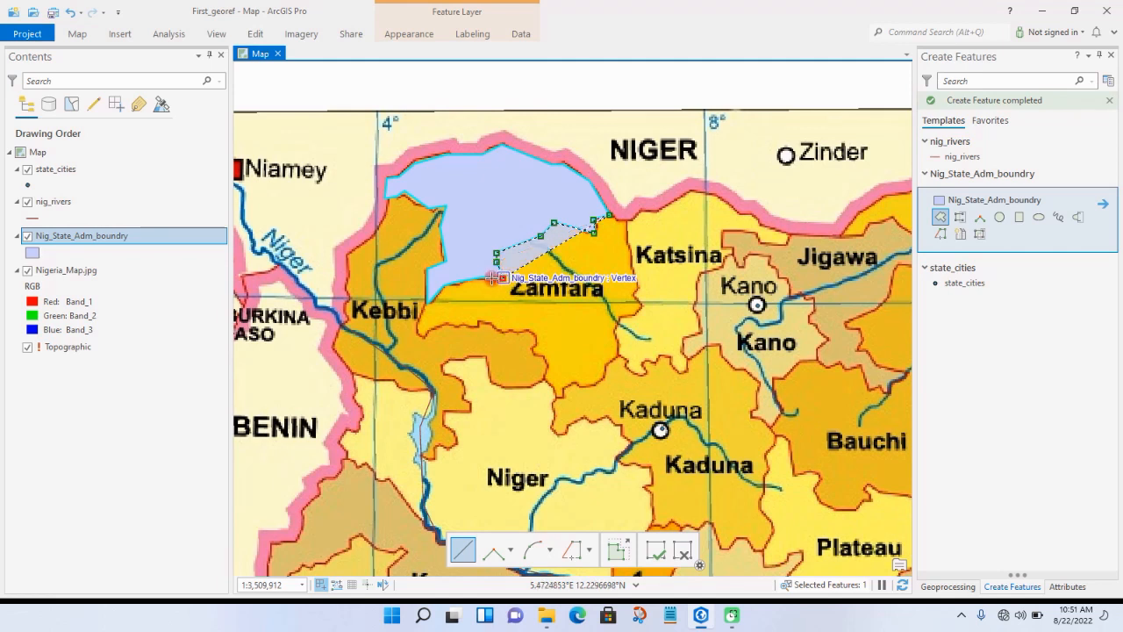
pyautogui.click(483, 277)
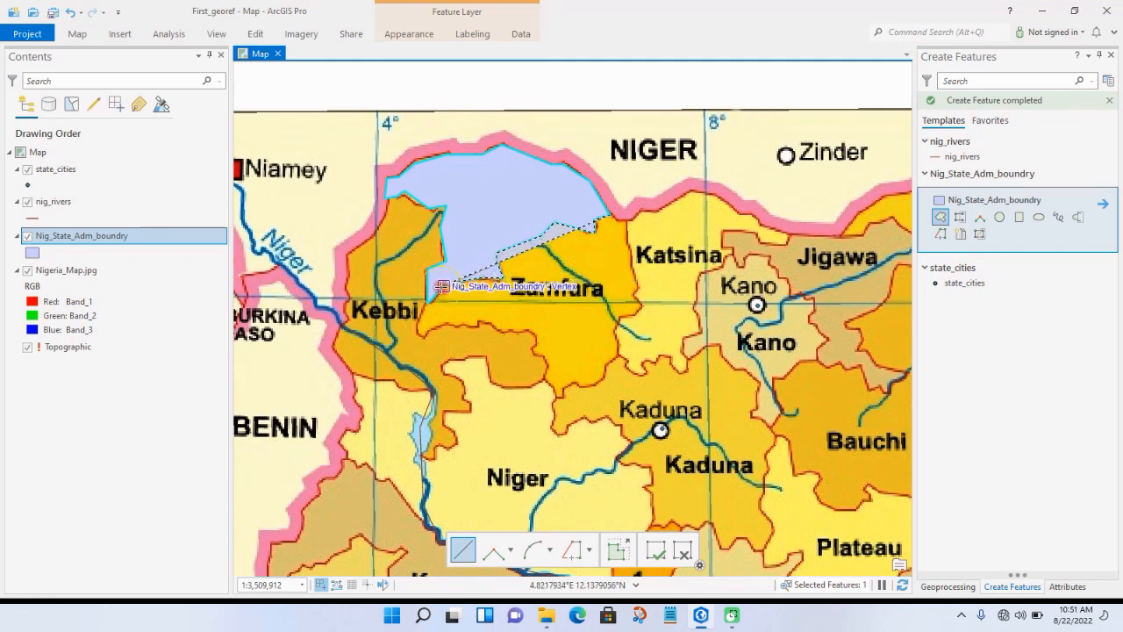
pyautogui.click(451, 282)
pyautogui.click(420, 315)
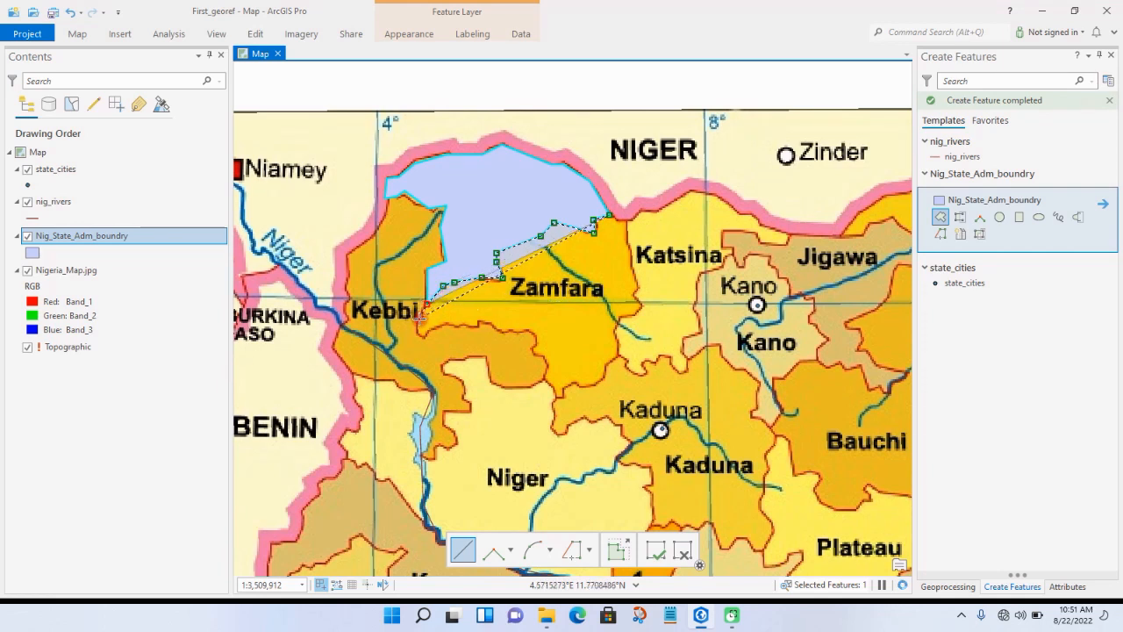
# Step: Continue the Zamfara polygon around its western end and along the Kebbi border to the state's southern tip
pyautogui.click(417, 332)
pyautogui.click(426, 335)
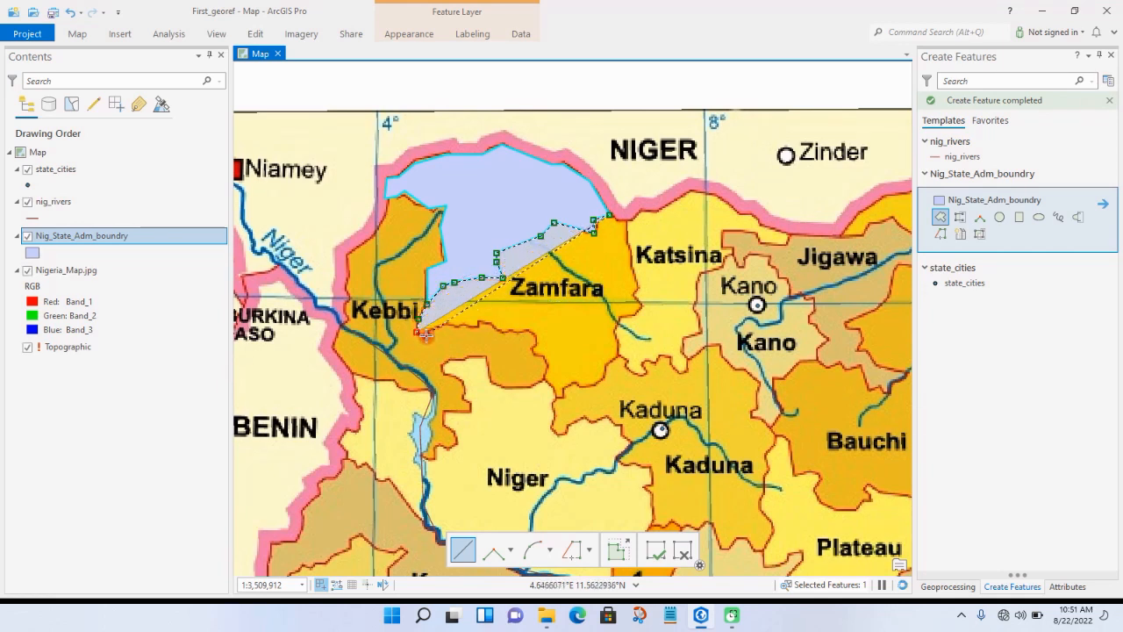
pyautogui.click(443, 324)
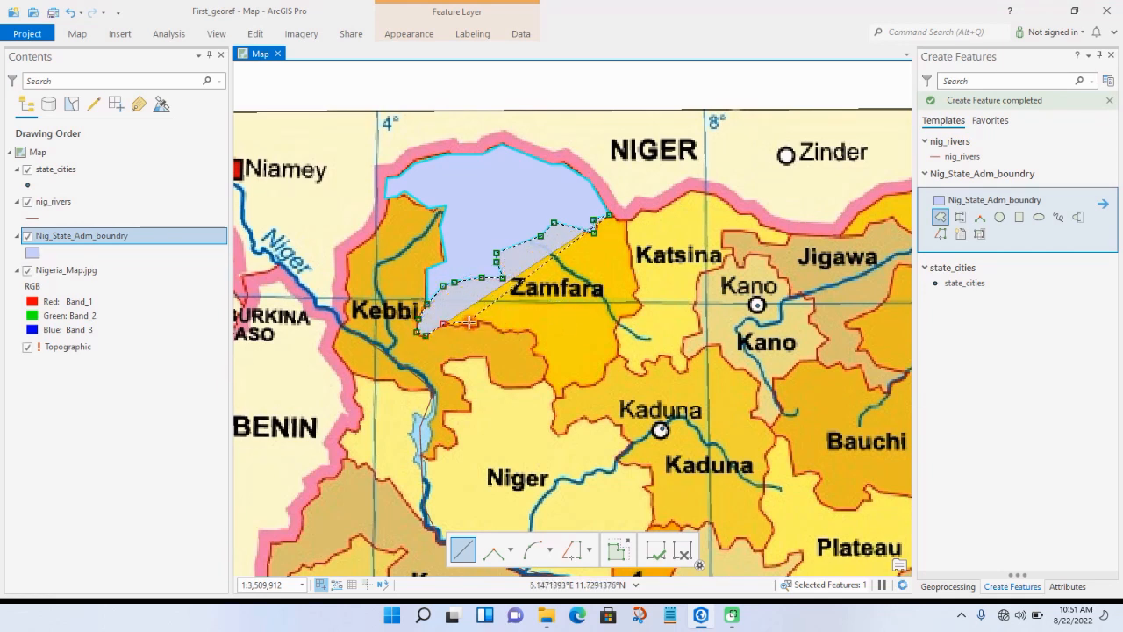
pyautogui.click(470, 324)
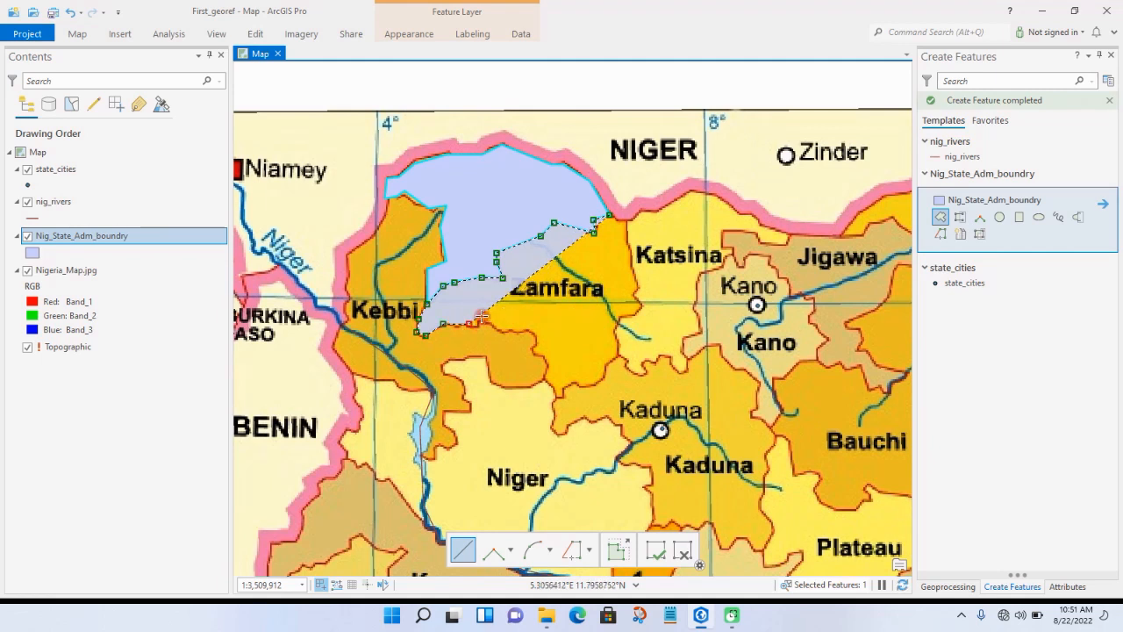
pyautogui.click(479, 315)
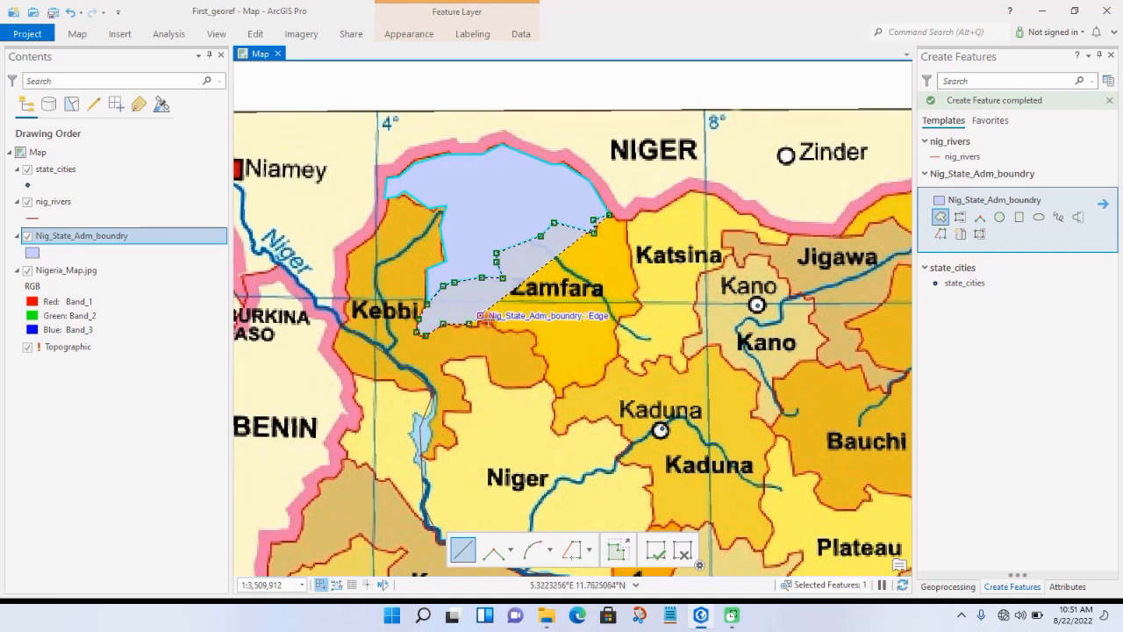
pyautogui.click(504, 329)
pyautogui.click(524, 330)
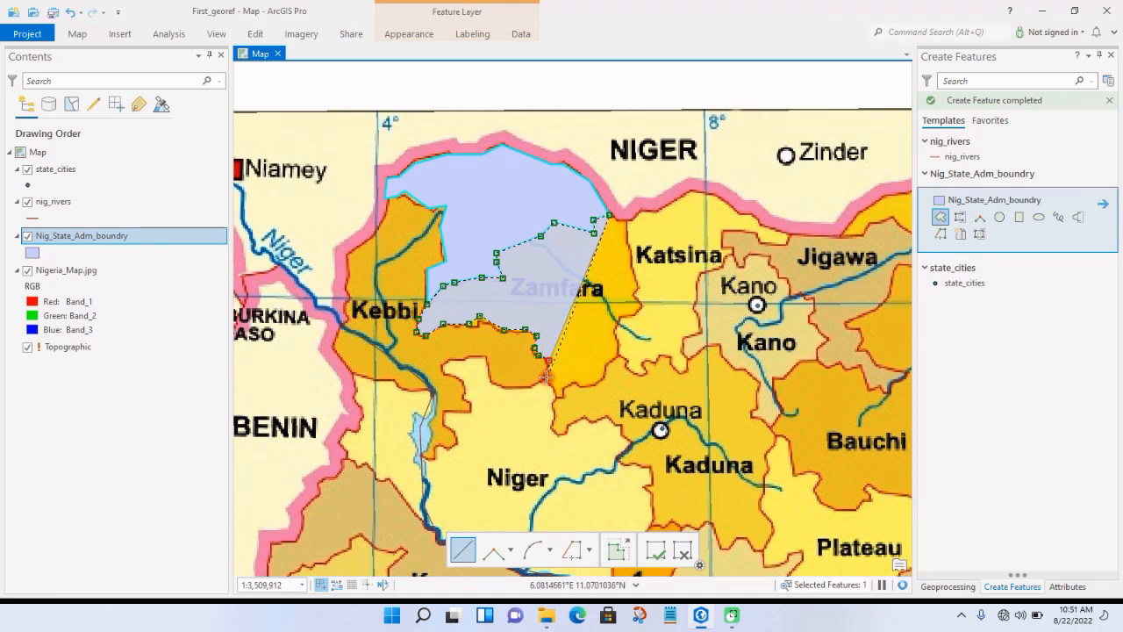
pyautogui.click(549, 359)
pyautogui.click(554, 386)
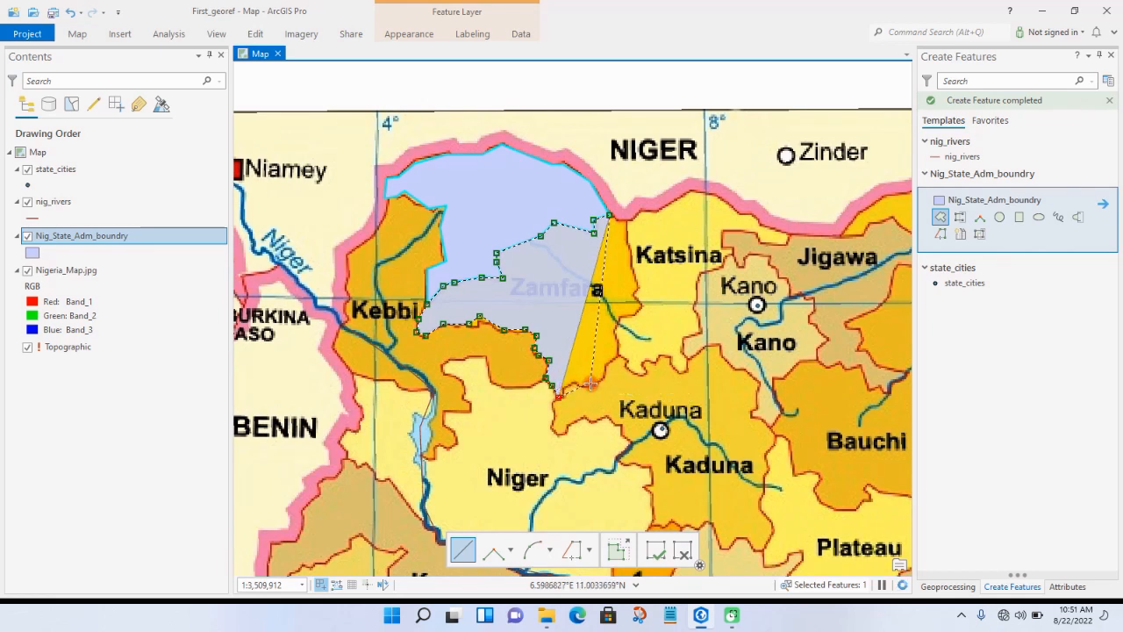
# Step: Continue the Zamfara polygon northeast along the Kaduna border and up the Katsina border
pyautogui.click(591, 383)
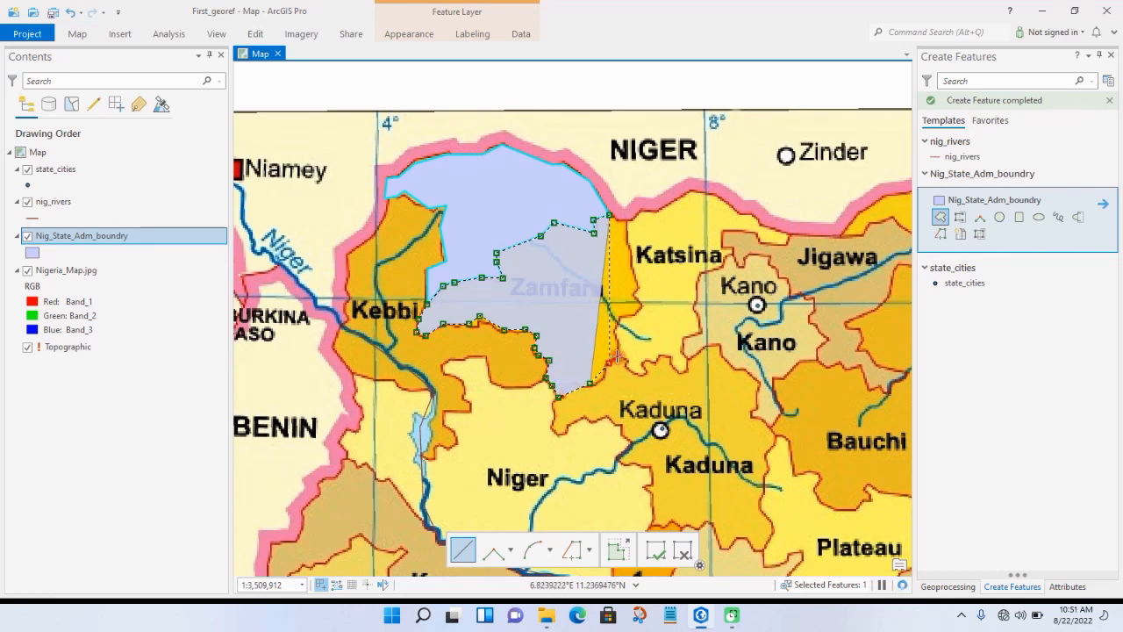
pyautogui.click(617, 354)
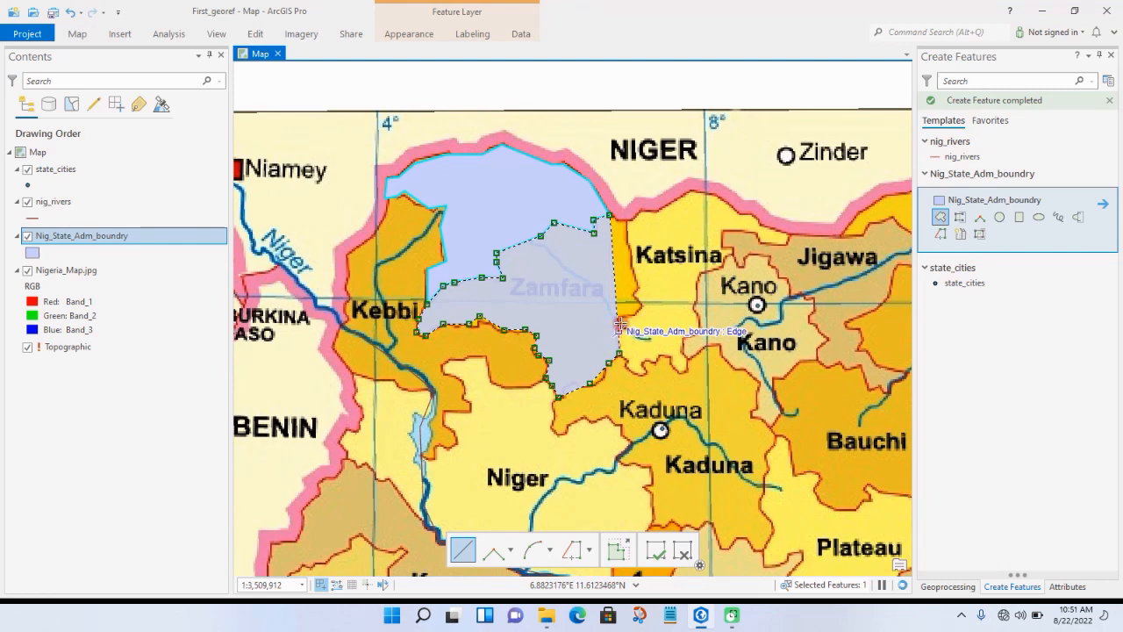
pyautogui.click(618, 329)
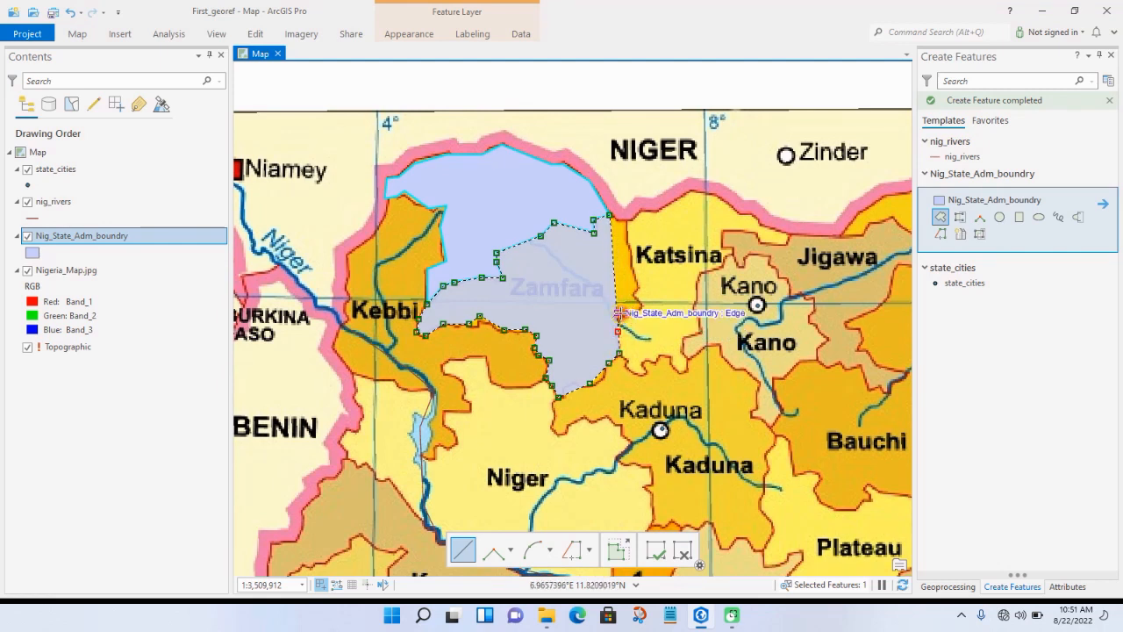
pyautogui.click(618, 312)
pyautogui.click(641, 309)
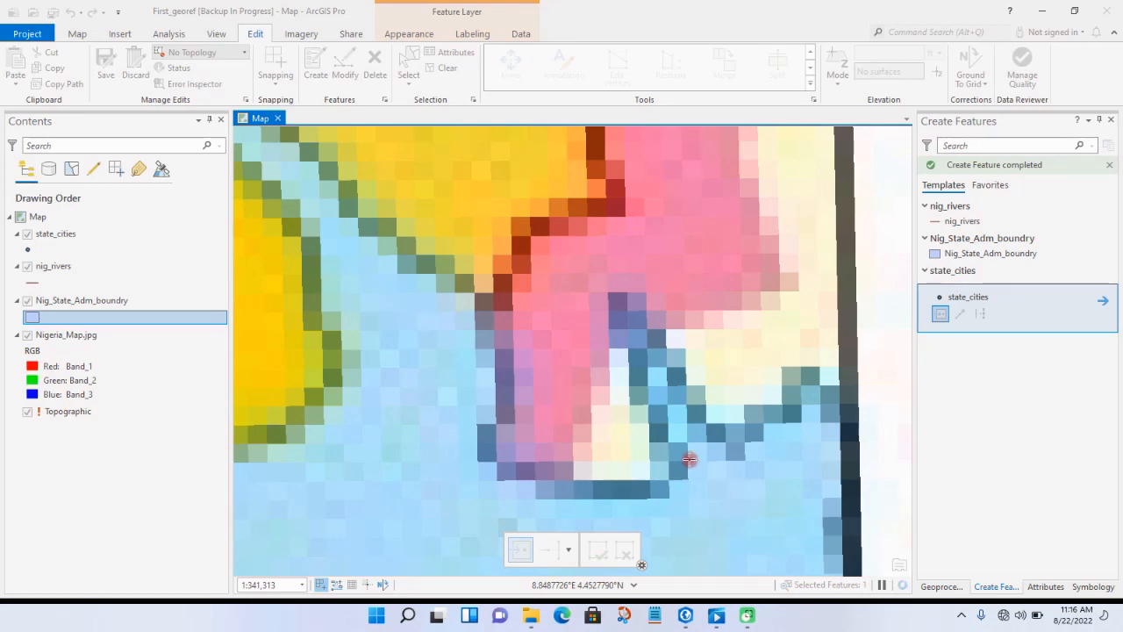
# Step: Activate the Nig_State_Adm_boundry polygon template and save all edits to the digitized features
pyautogui.click(951, 255)
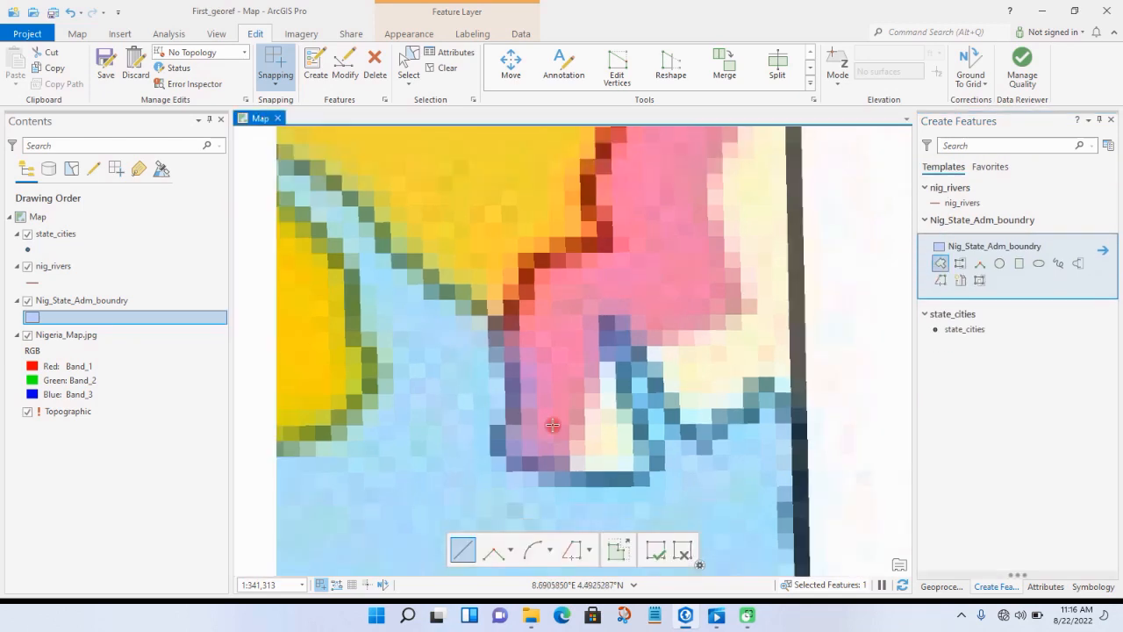
pyautogui.scroll(-5, 552, 424)
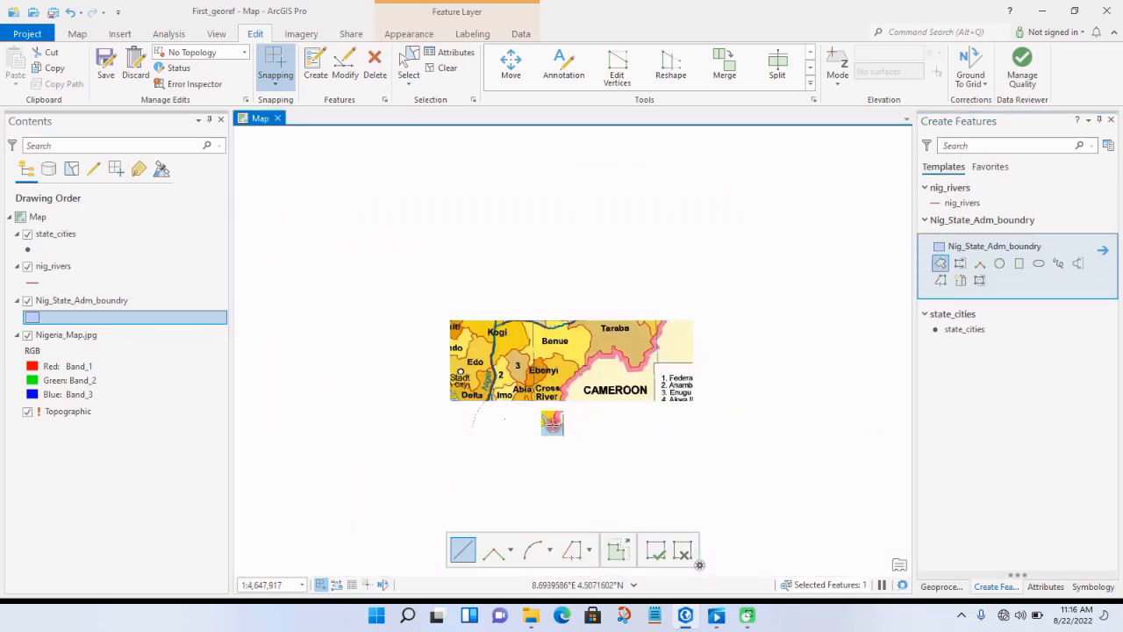
pyautogui.scroll(-2, 551, 424)
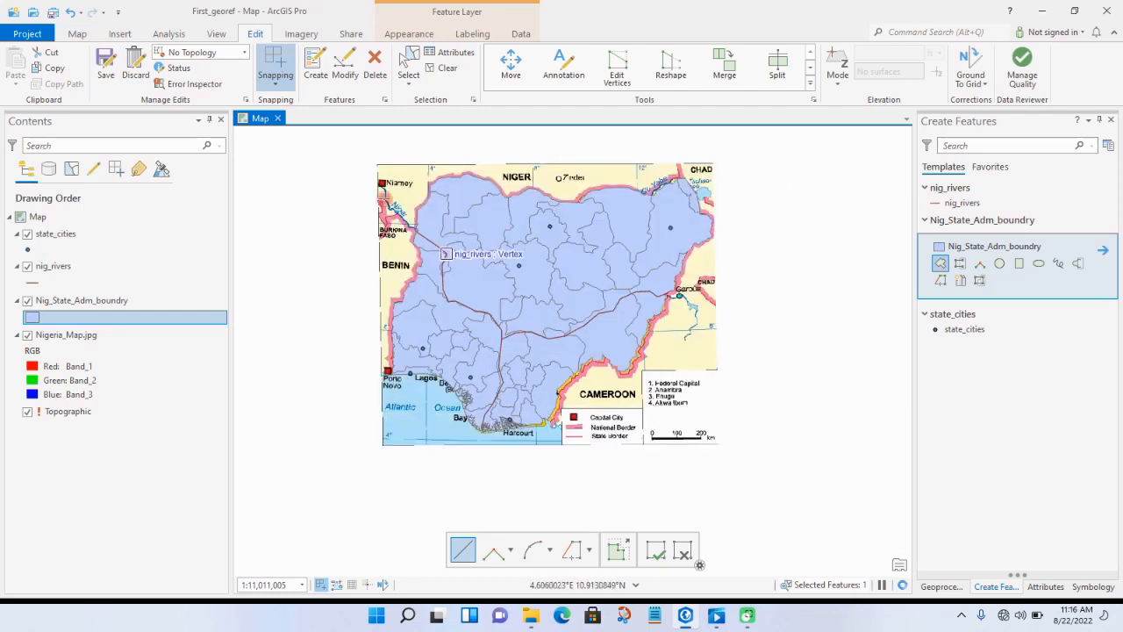
pyautogui.click(106, 70)
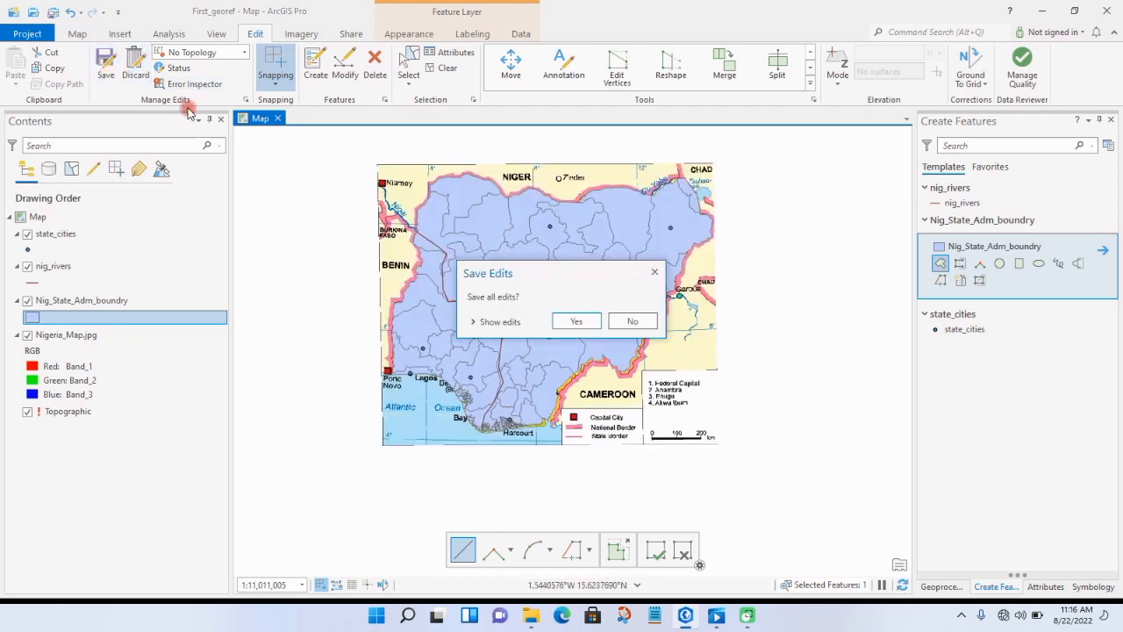
pyautogui.click(572, 321)
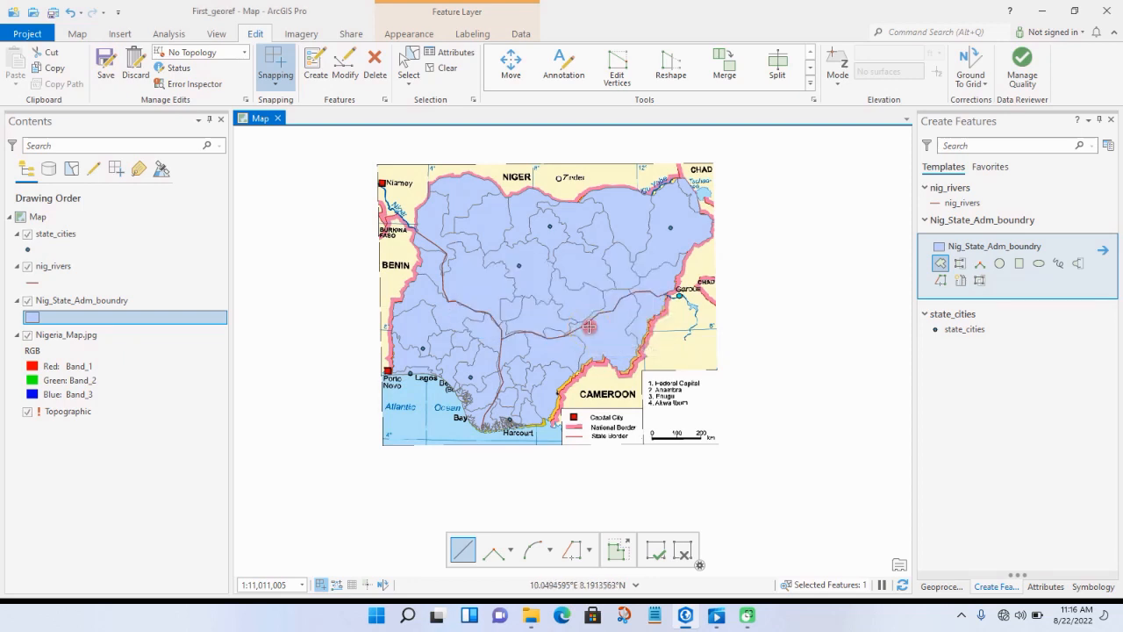